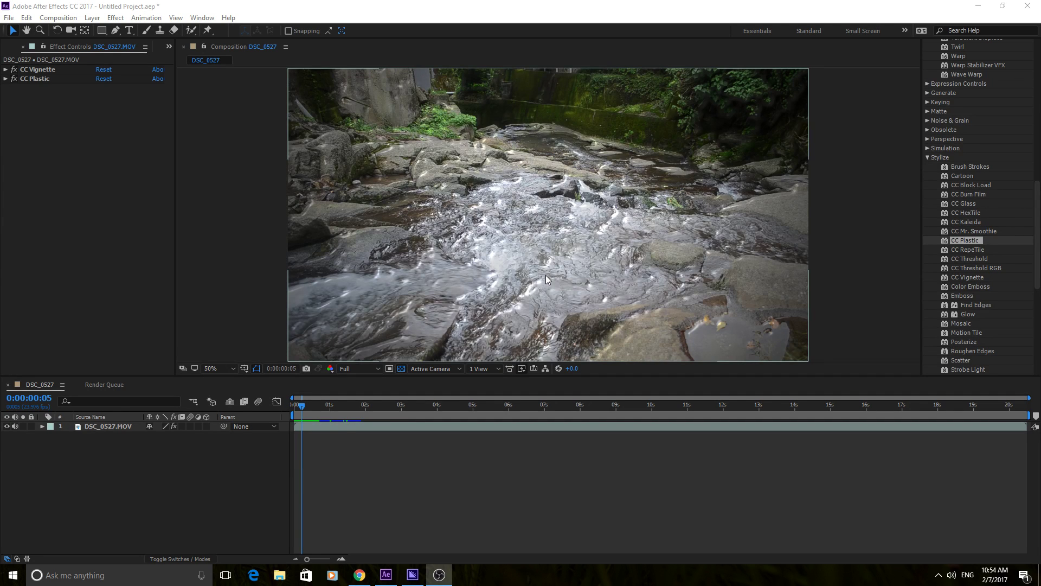
Step: Briefly check Adobe Media Encoder, then hide it to return to After Effects
mouse_move(412, 574)
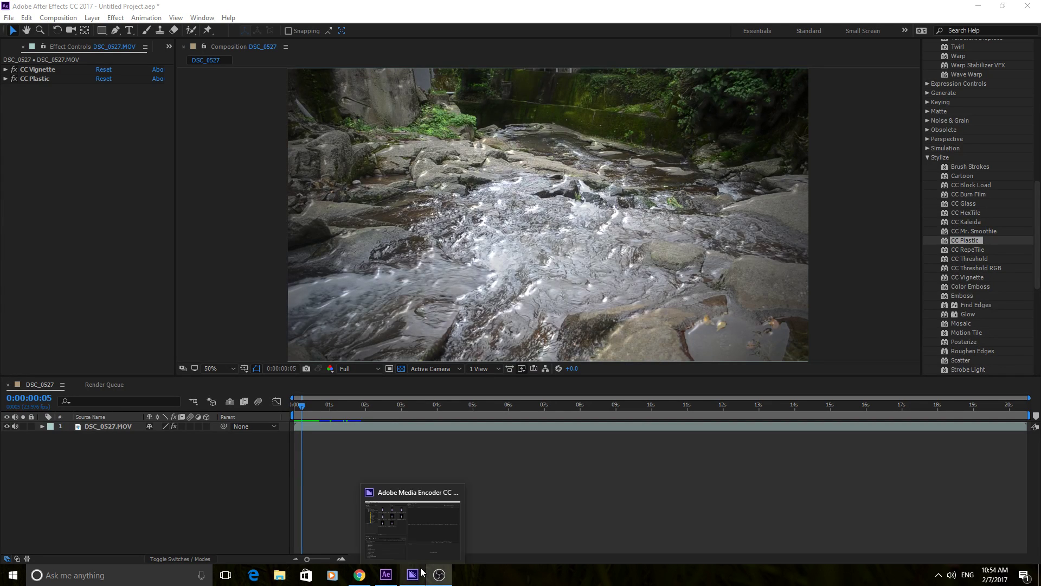
click(420, 535)
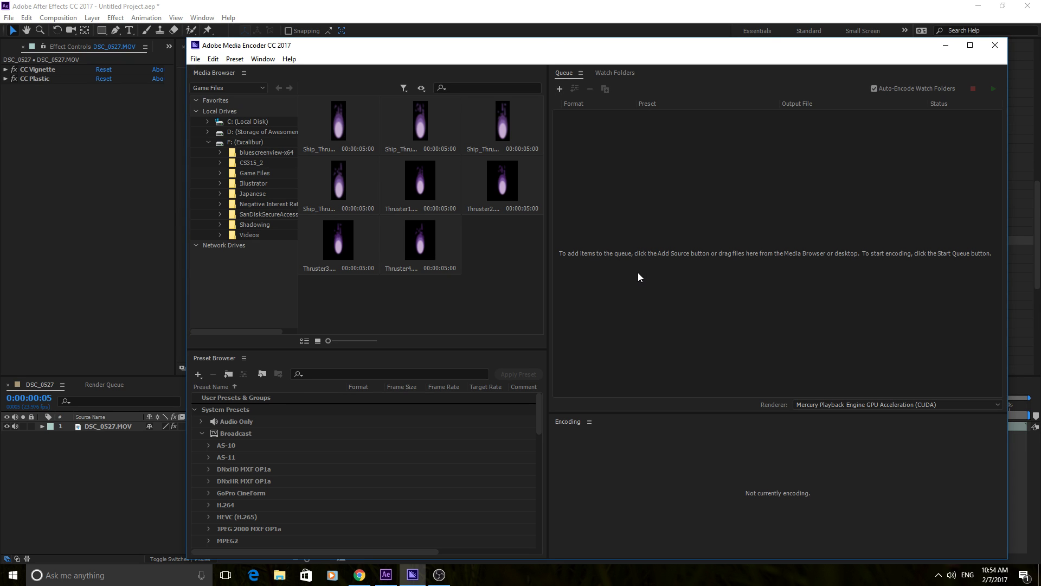
click(944, 48)
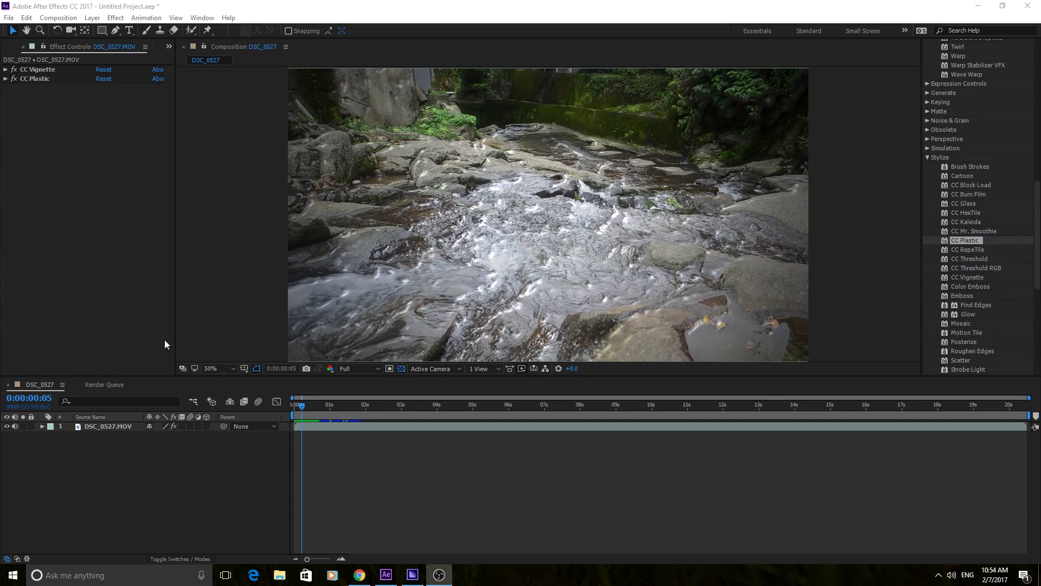
Step: Add DSC_0527 to the Render Queue and delete the older duplicate item, leaving DSC_0527_1.avi
click(54, 391)
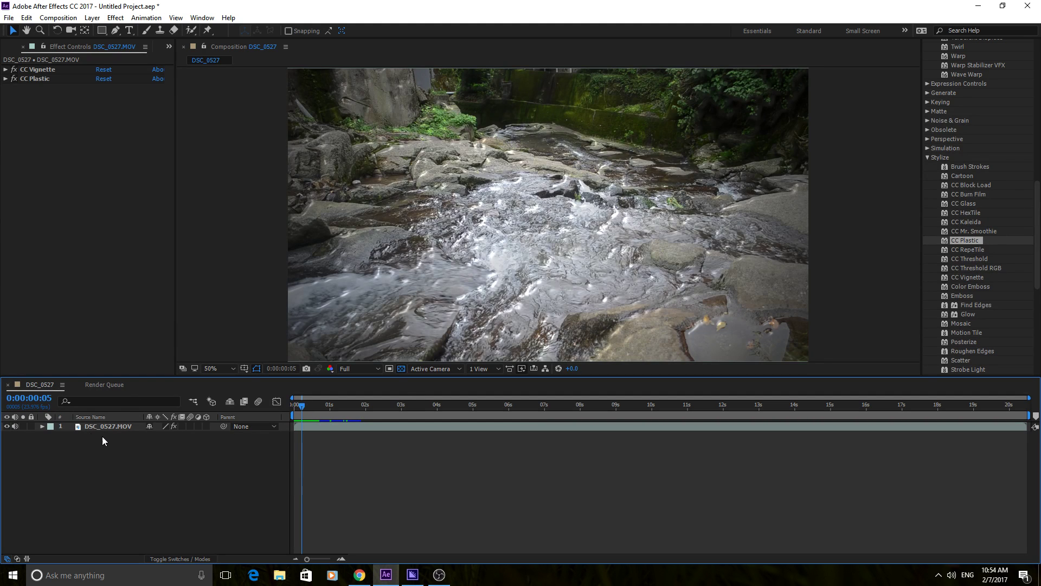
click(58, 18)
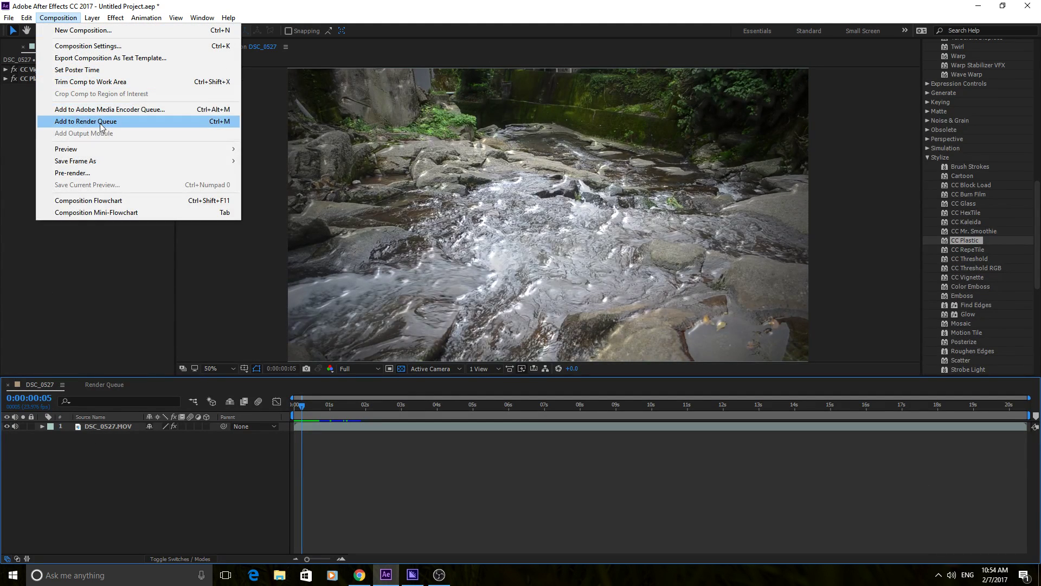
click(230, 126)
click(89, 438)
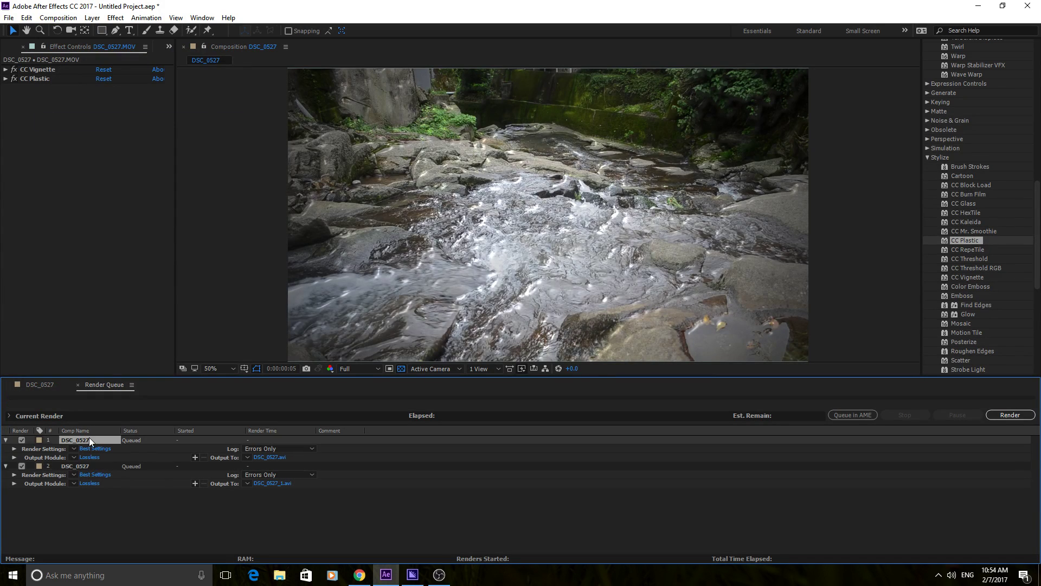
key(Delete)
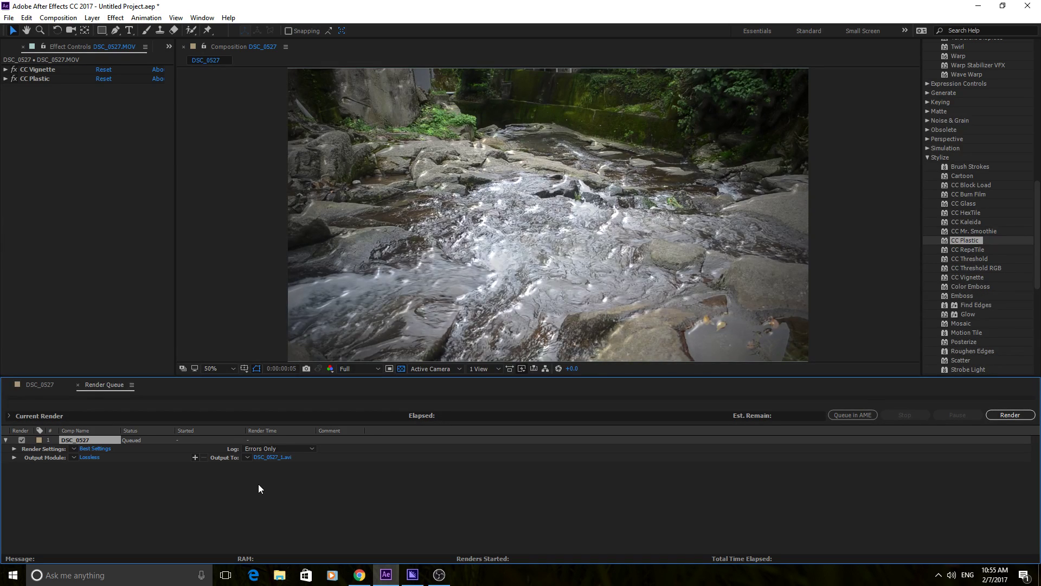
mouse_move(412, 574)
Step: Keep the log at Errors Only, check the output location, and open the Best Settings render settings
click(281, 451)
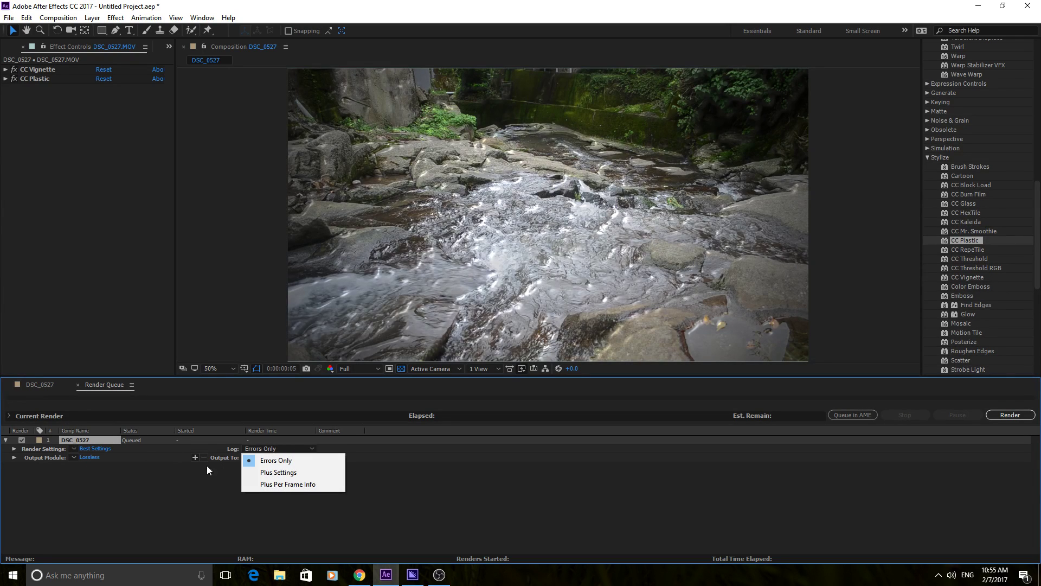
click(293, 449)
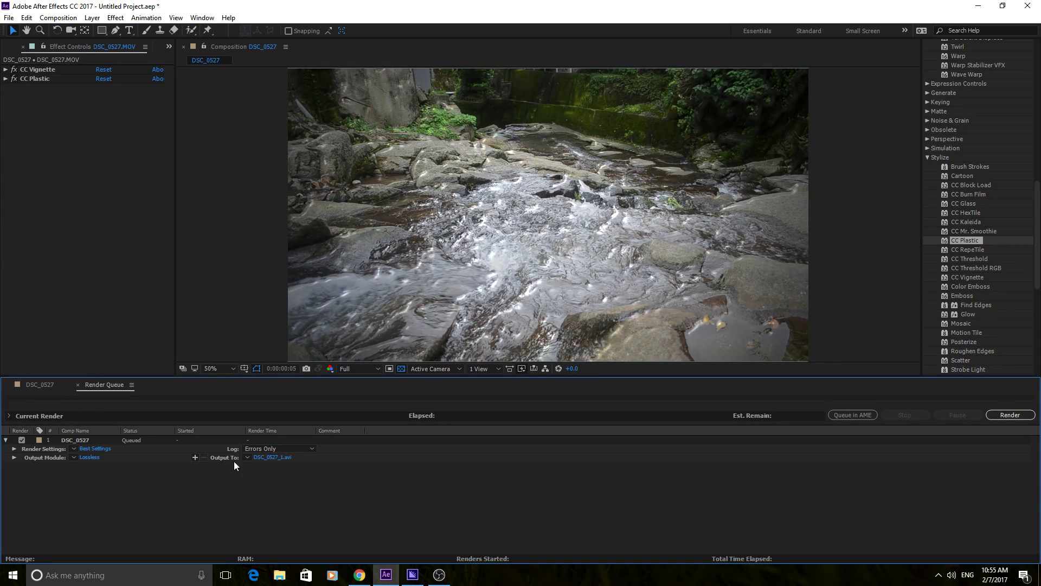
click(269, 457)
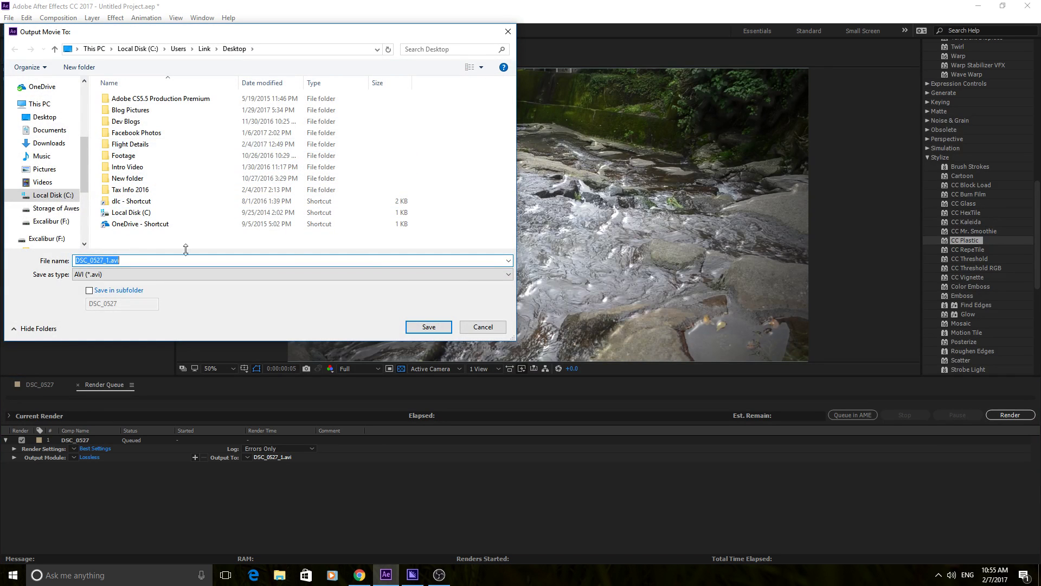
click(481, 328)
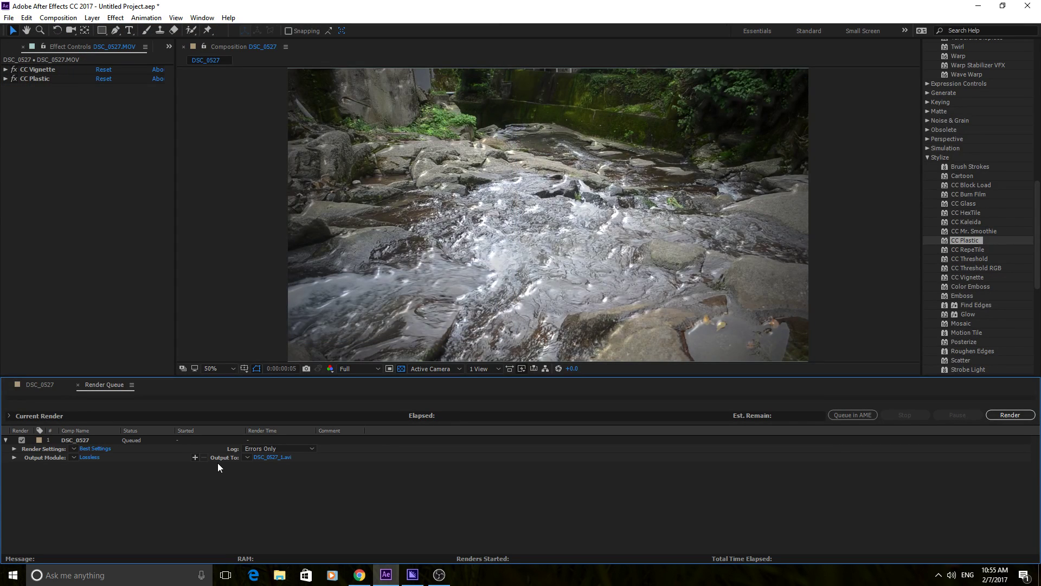
click(96, 449)
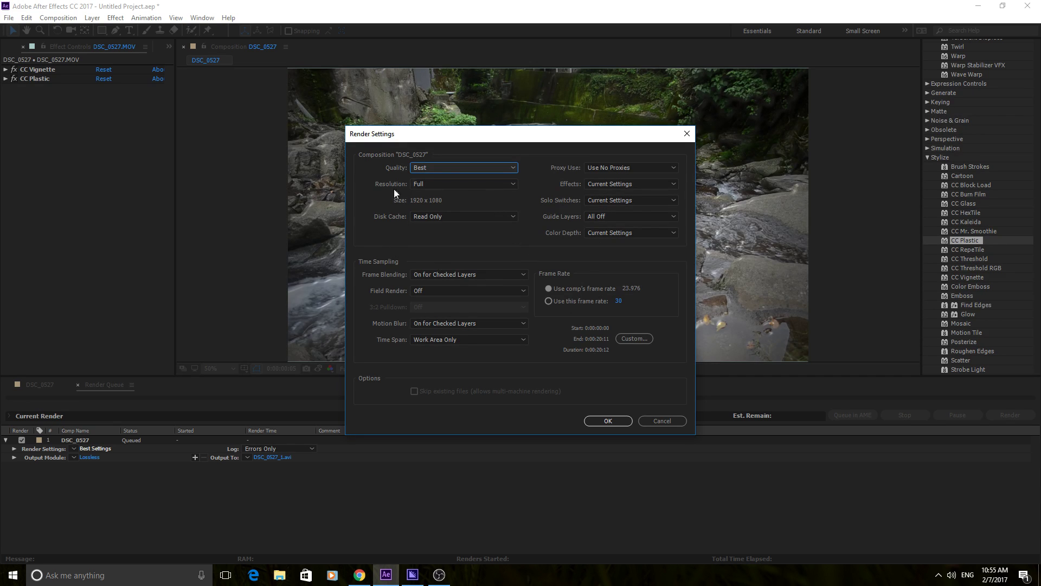
Step: Keep Best quality and Full resolution in Render Settings and apply them
click(471, 164)
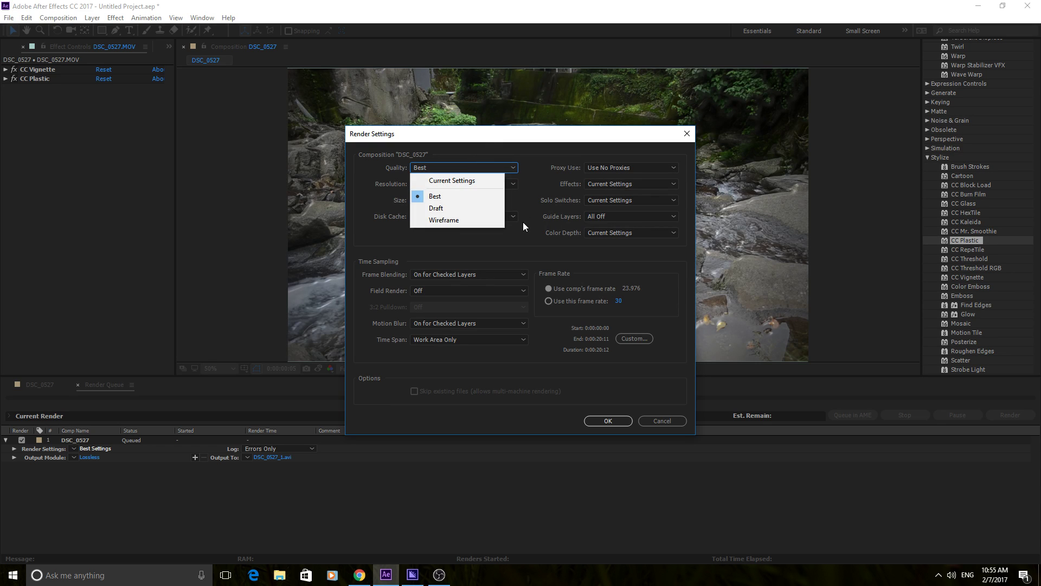
click(522, 225)
click(476, 184)
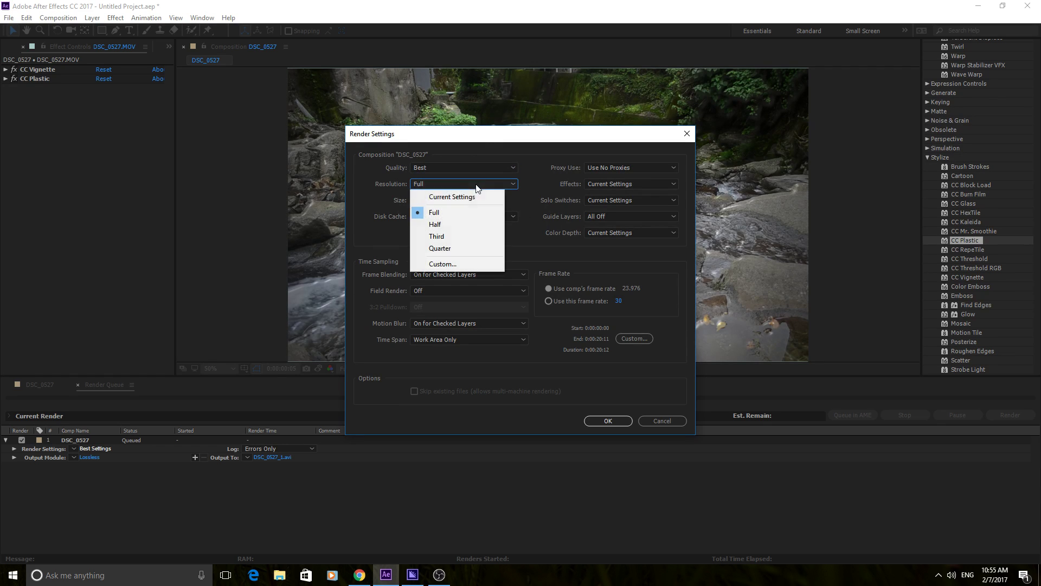
click(390, 227)
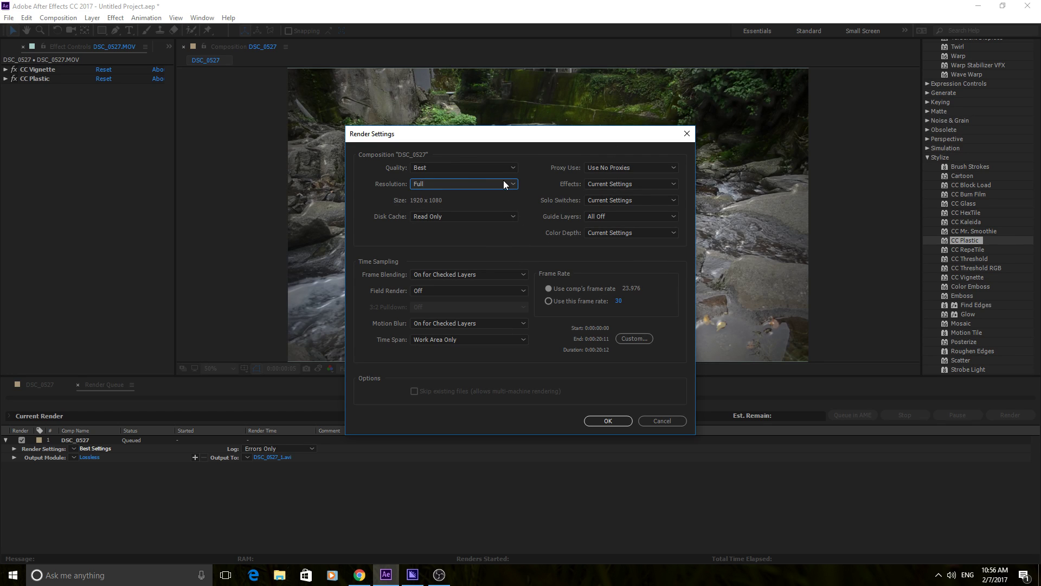
click(608, 421)
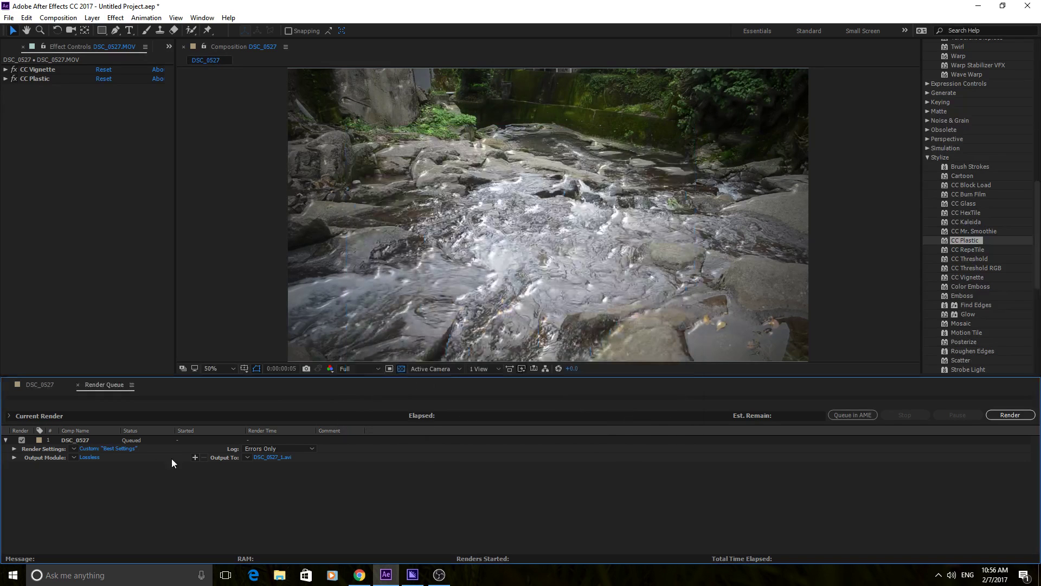
Step: Open the Lossless output module settings for DSC_0527, currently AVI format
click(86, 457)
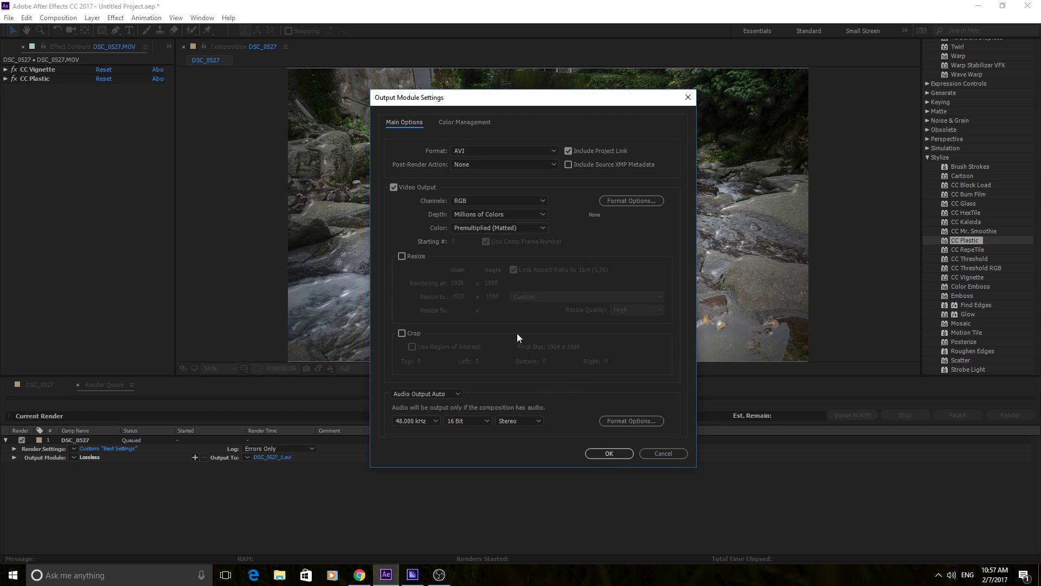
Step: Switch the output format to QuickTime and review its H.264 codec options
click(497, 150)
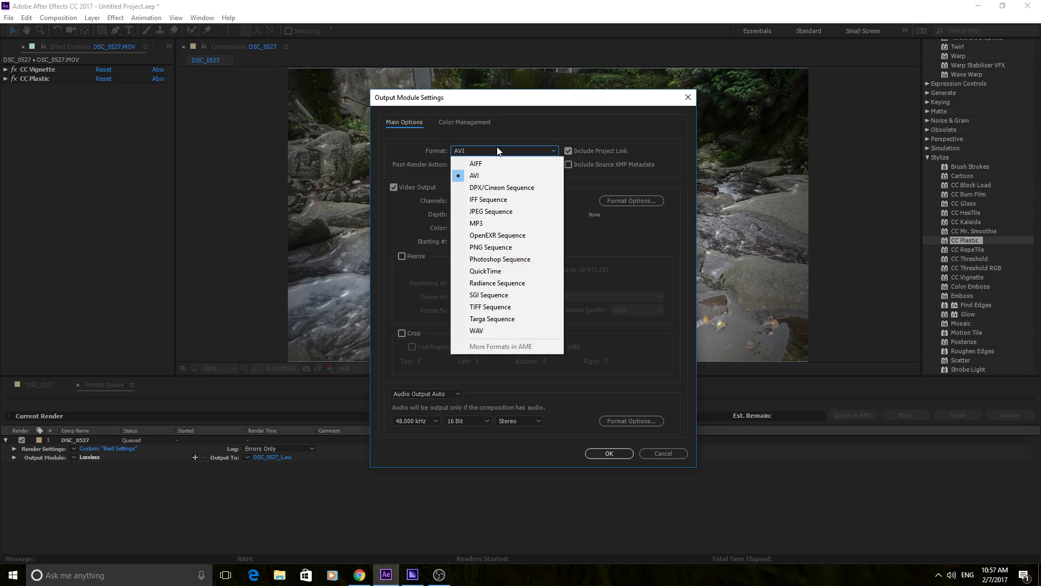
click(490, 271)
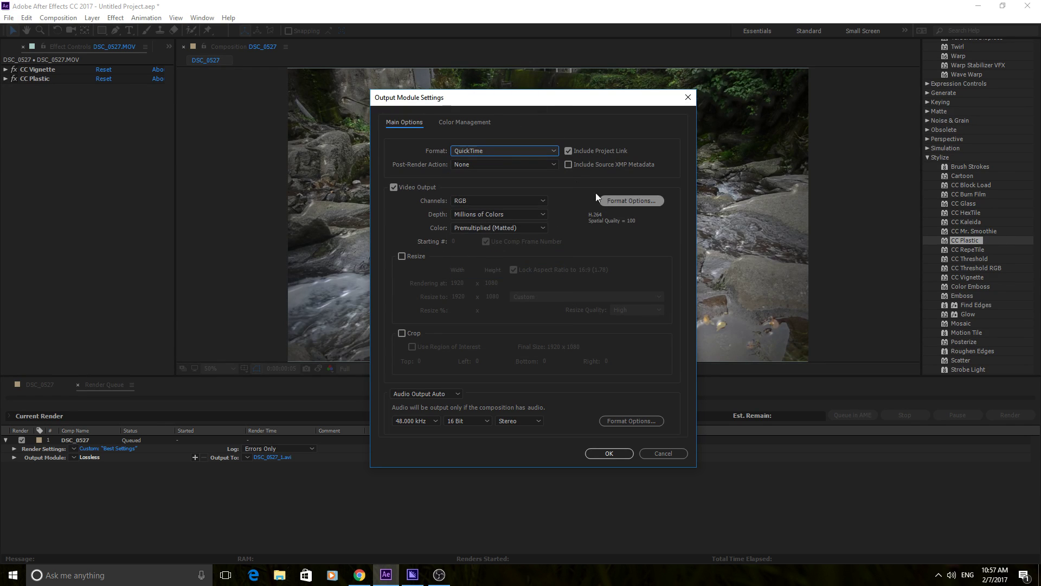
click(532, 151)
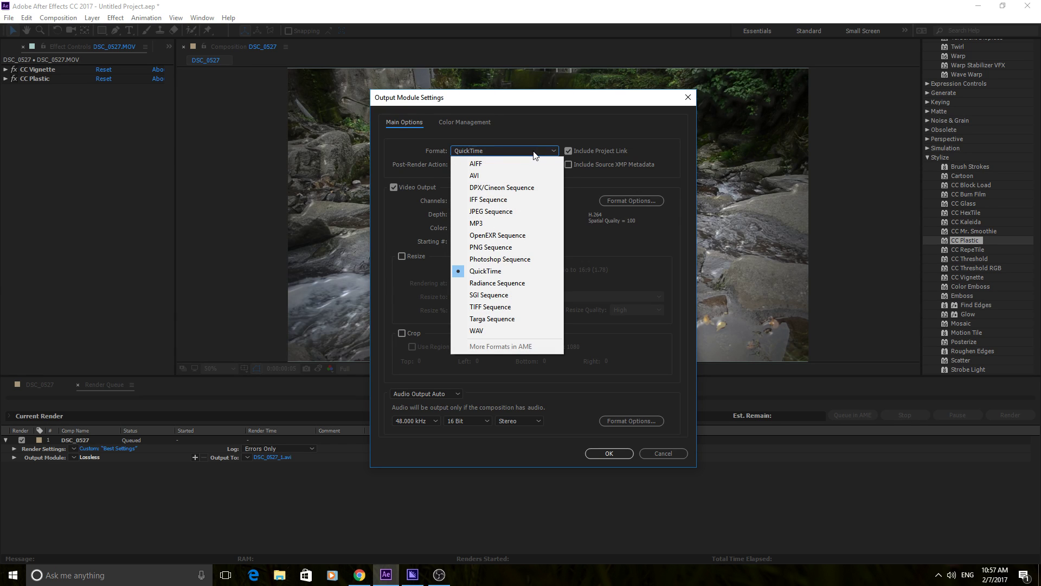
click(630, 202)
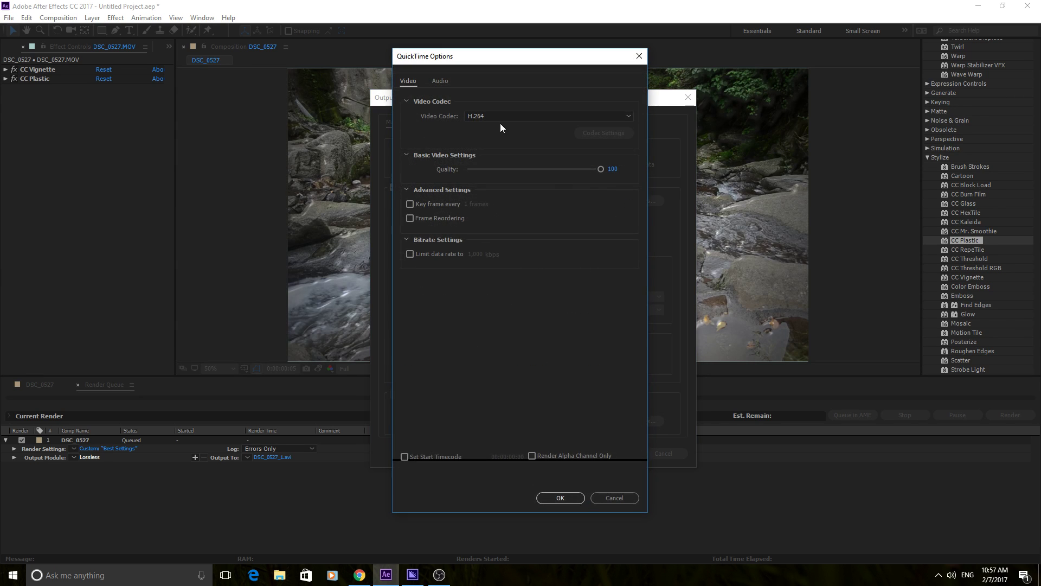
click(499, 118)
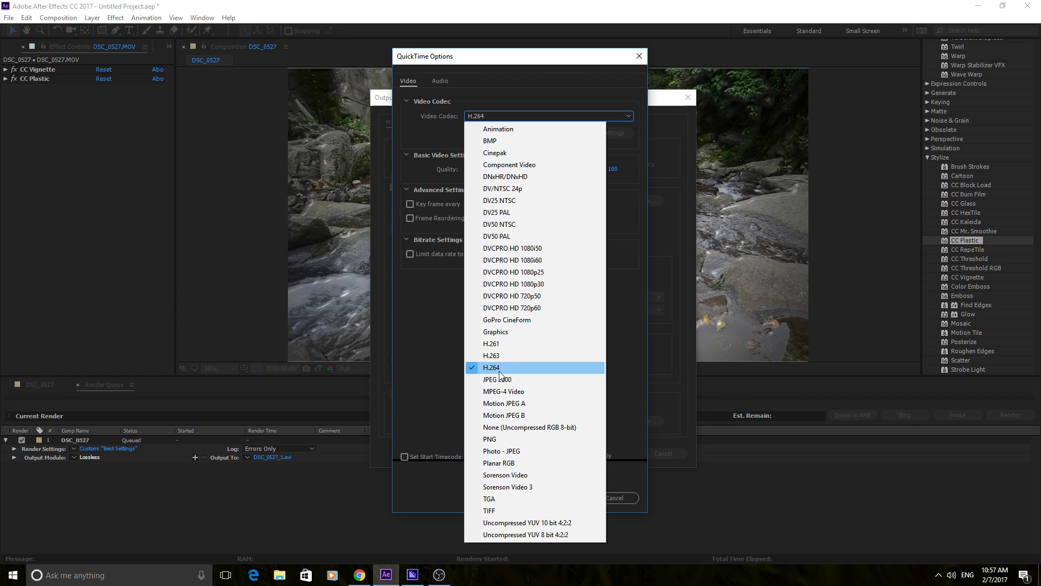
click(442, 329)
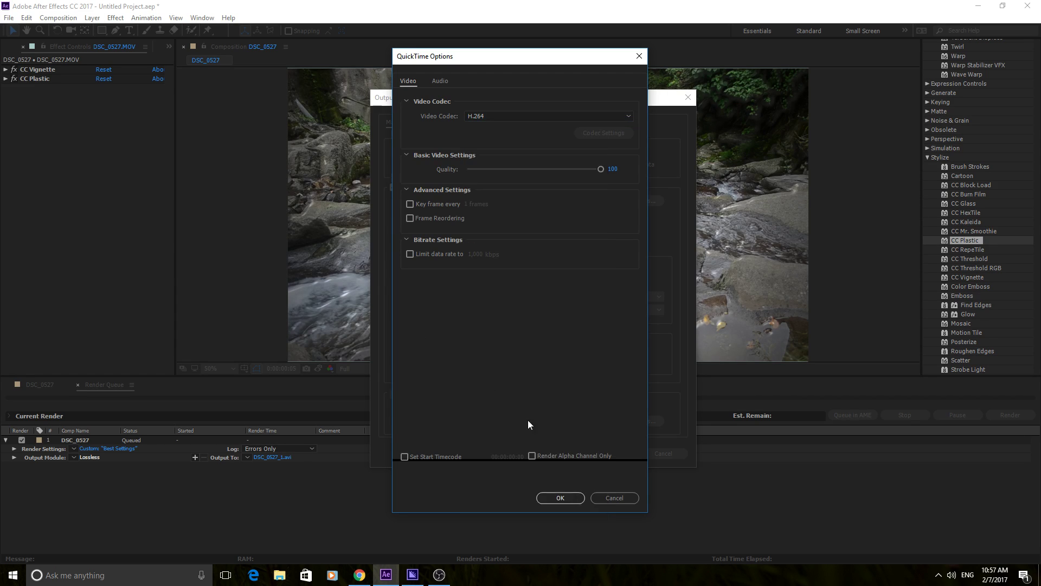
click(599, 500)
Step: Switch back to AVI to compare its video codec options
click(501, 151)
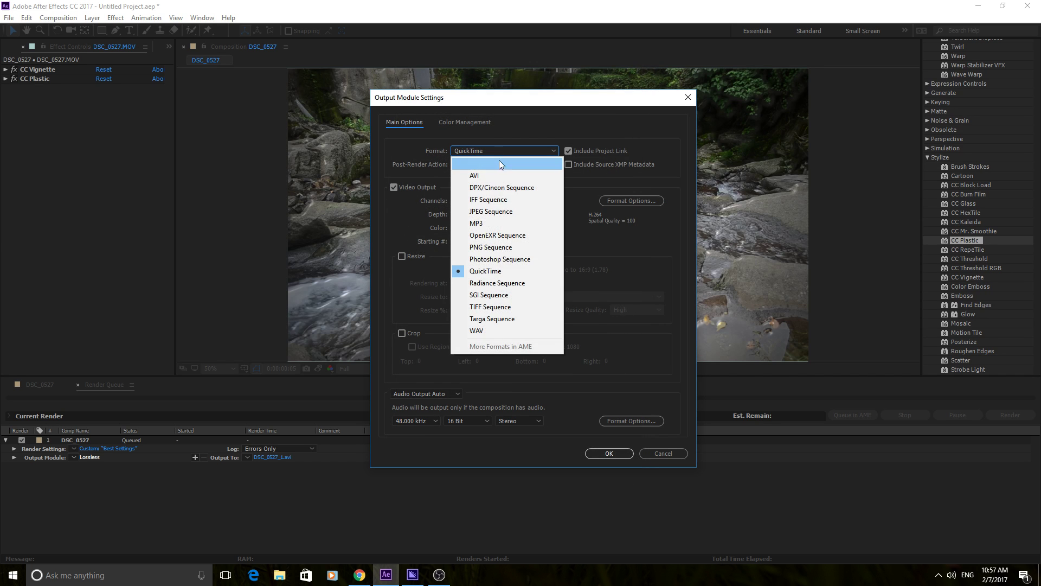
click(494, 174)
click(631, 200)
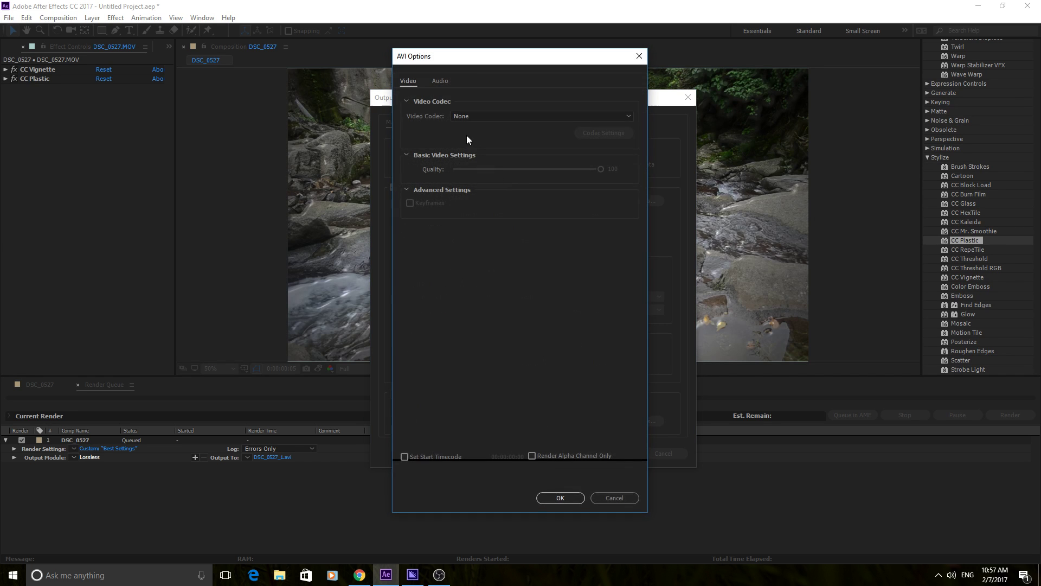
click(485, 119)
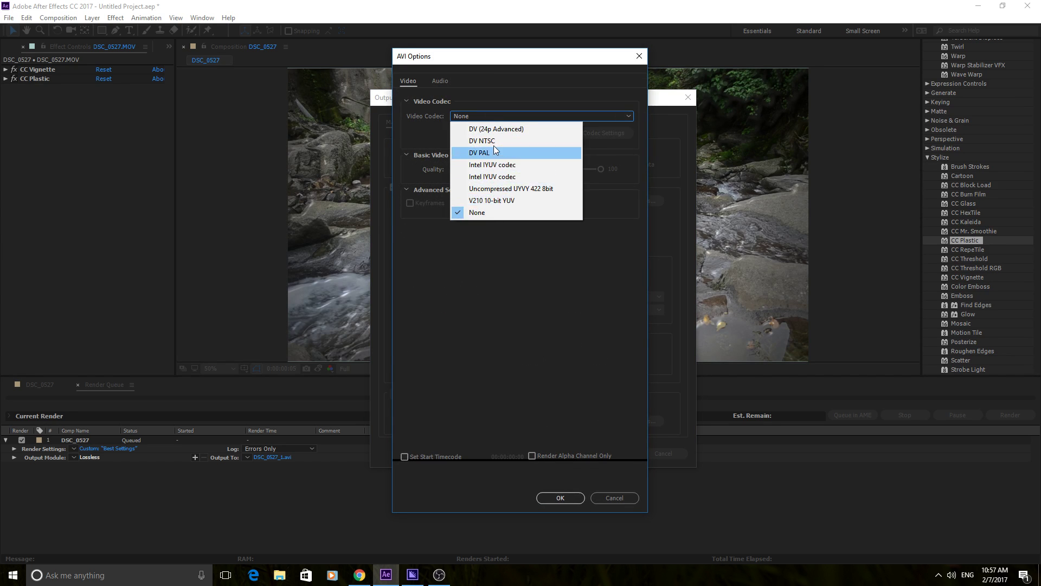
click(599, 501)
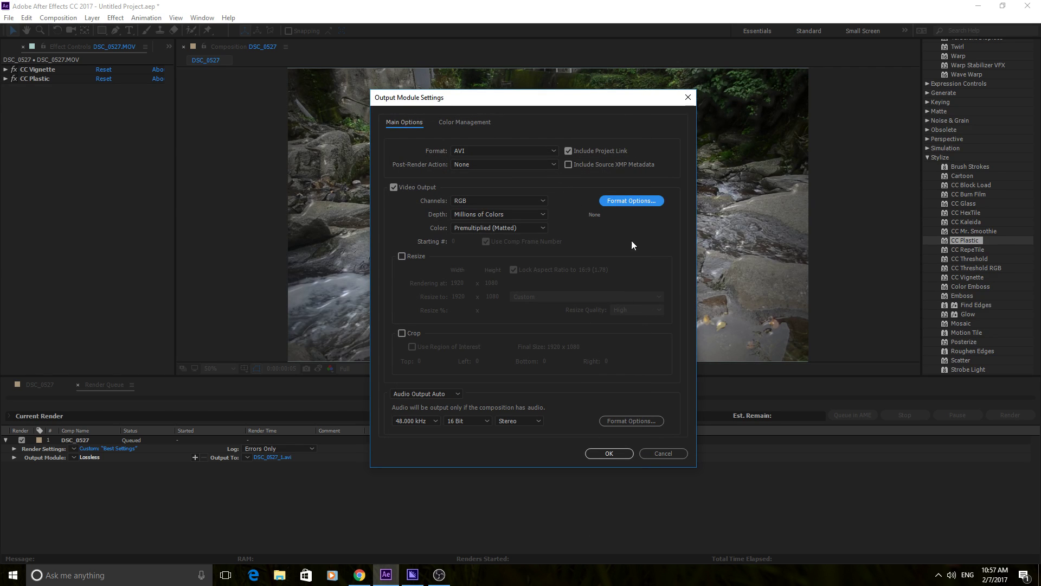
Step: Return to QuickTime and confirm the H.264 codec at quality 100
click(525, 149)
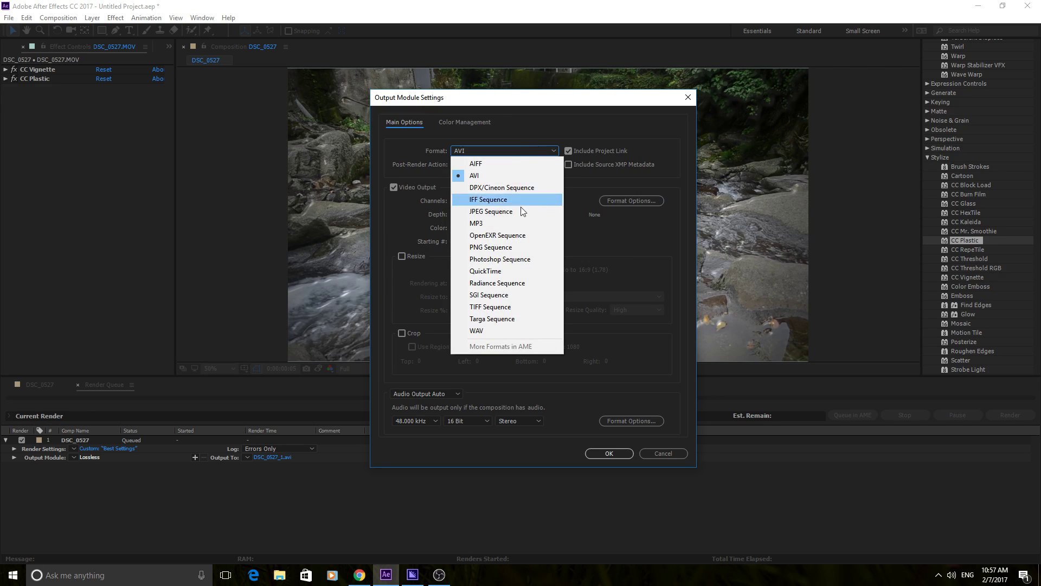
click(499, 271)
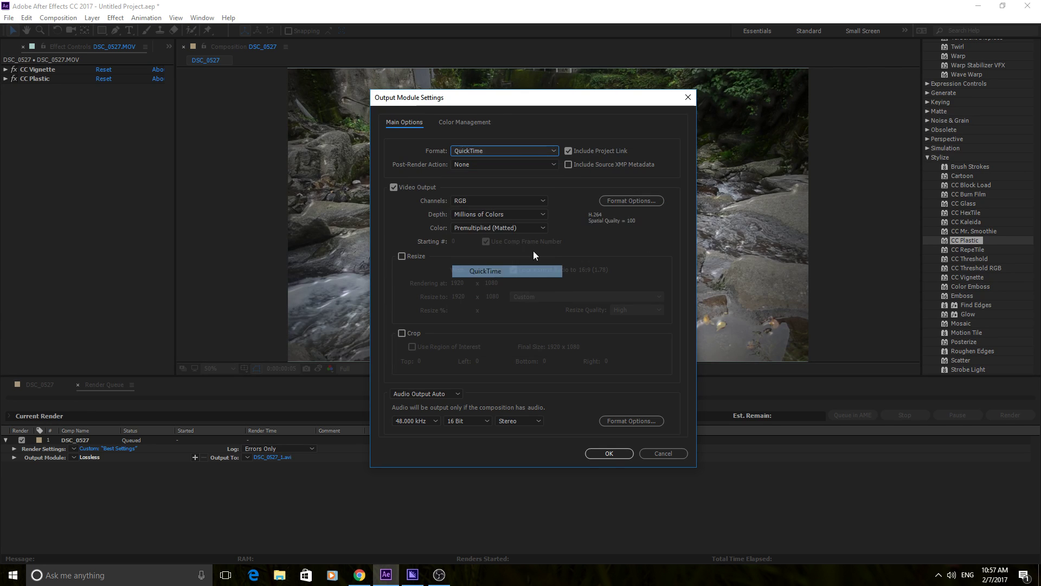
click(605, 201)
click(504, 115)
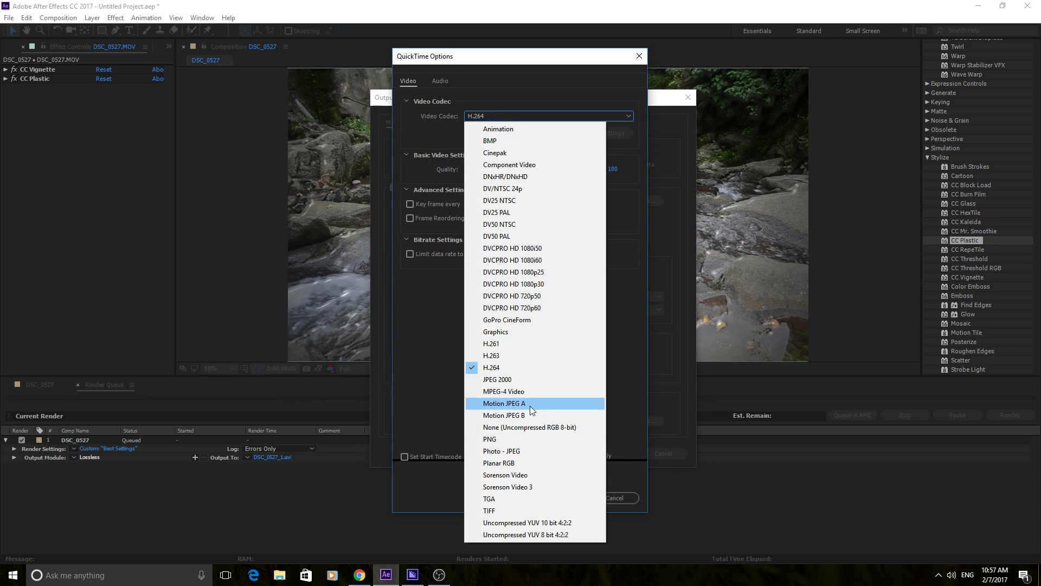
key(Escape)
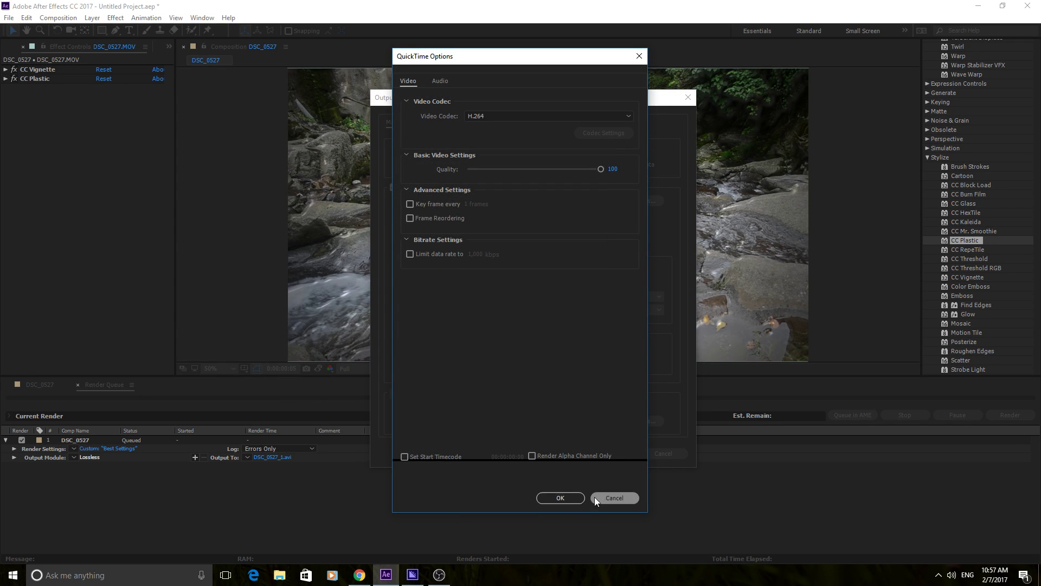
click(563, 497)
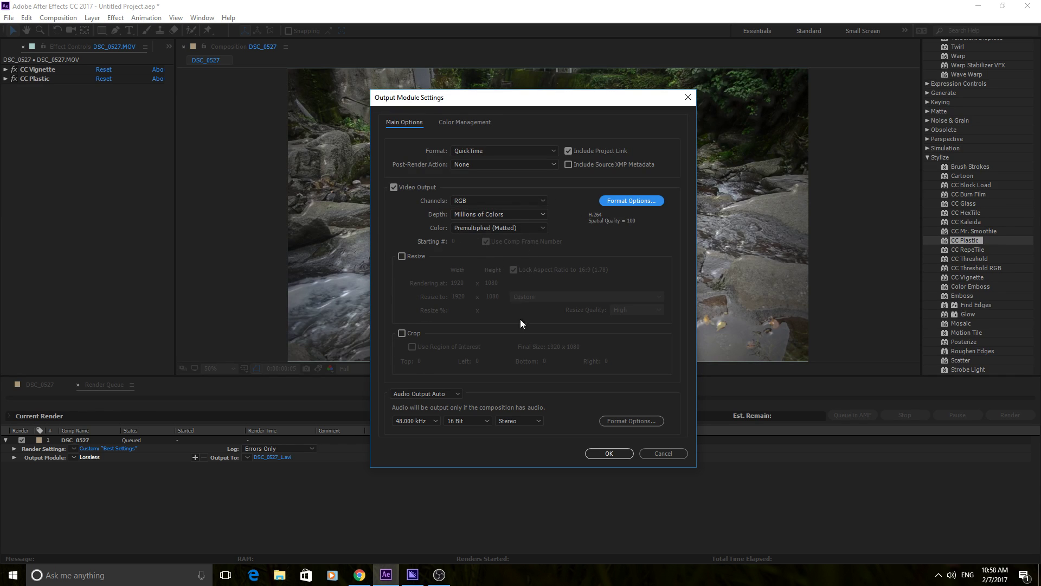
Step: Keep audio at 48.000 kHz and confirm the QuickTime output writing DSC_0527_1.mov
click(435, 422)
click(435, 422)
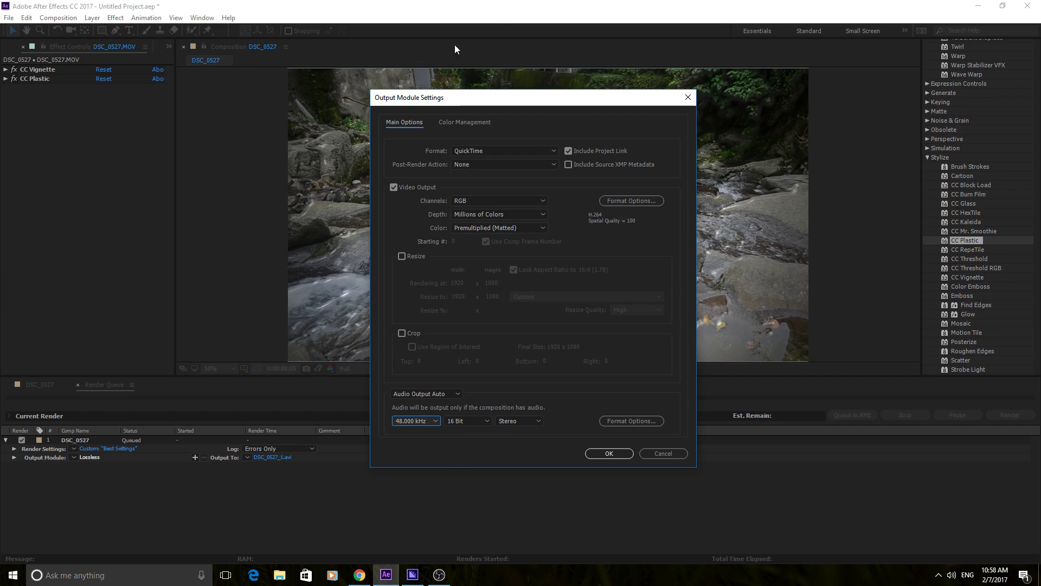
click(469, 123)
click(395, 120)
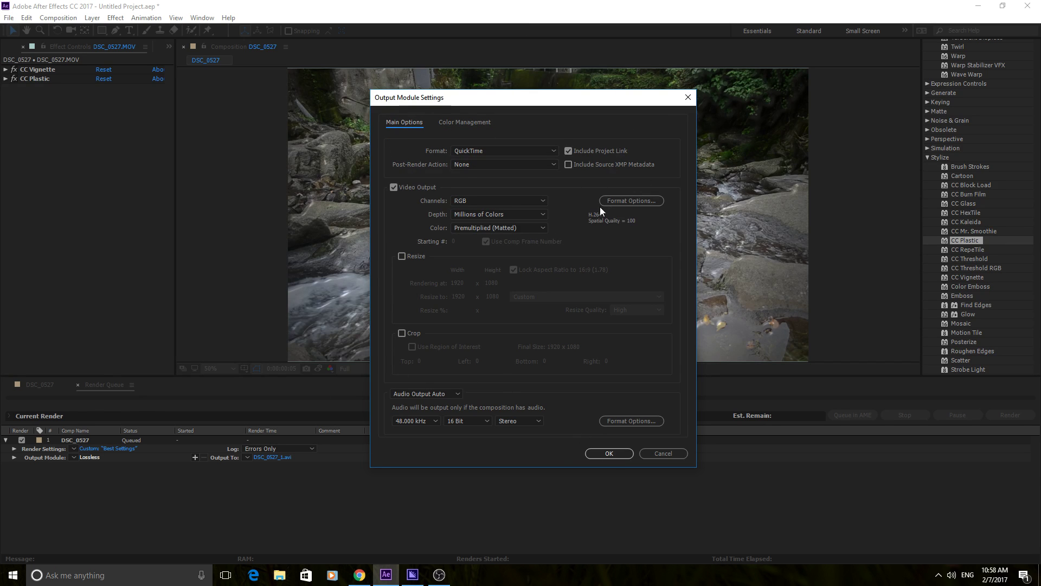
click(610, 454)
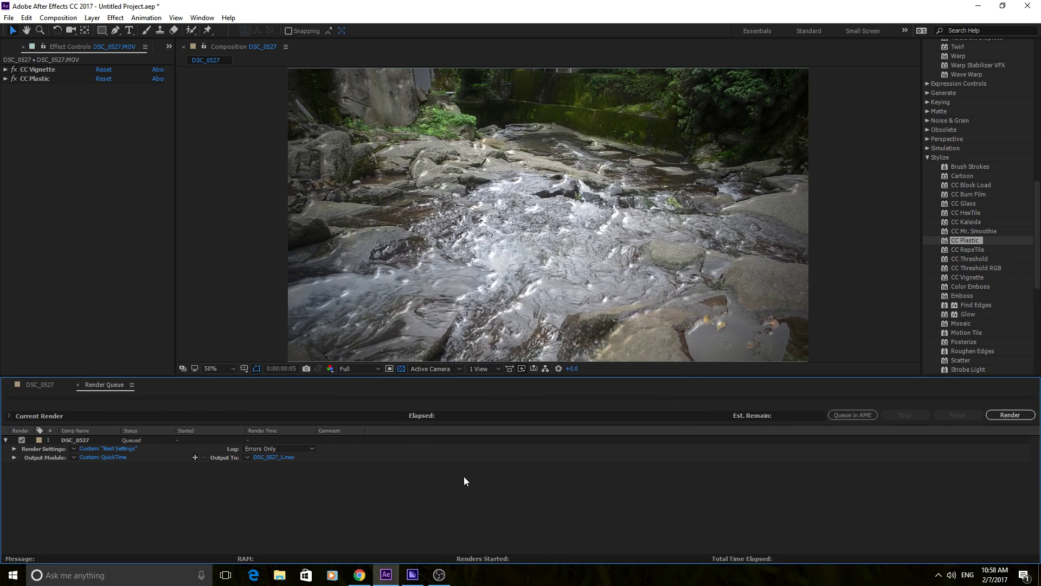
Step: Start the QuickTime render, pause and stop it, then return to the DSC_0527 timeline
click(1021, 415)
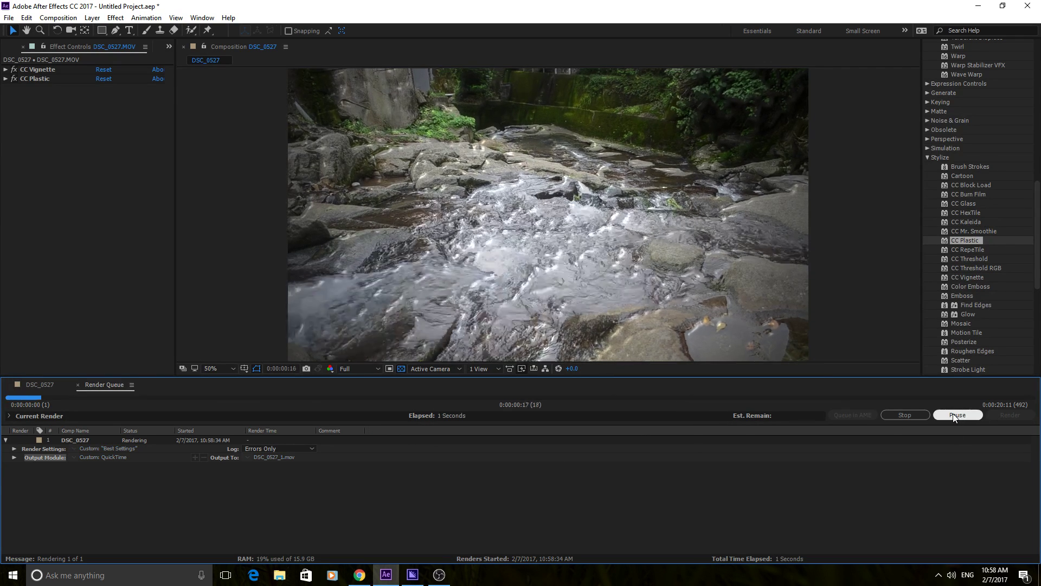
click(956, 415)
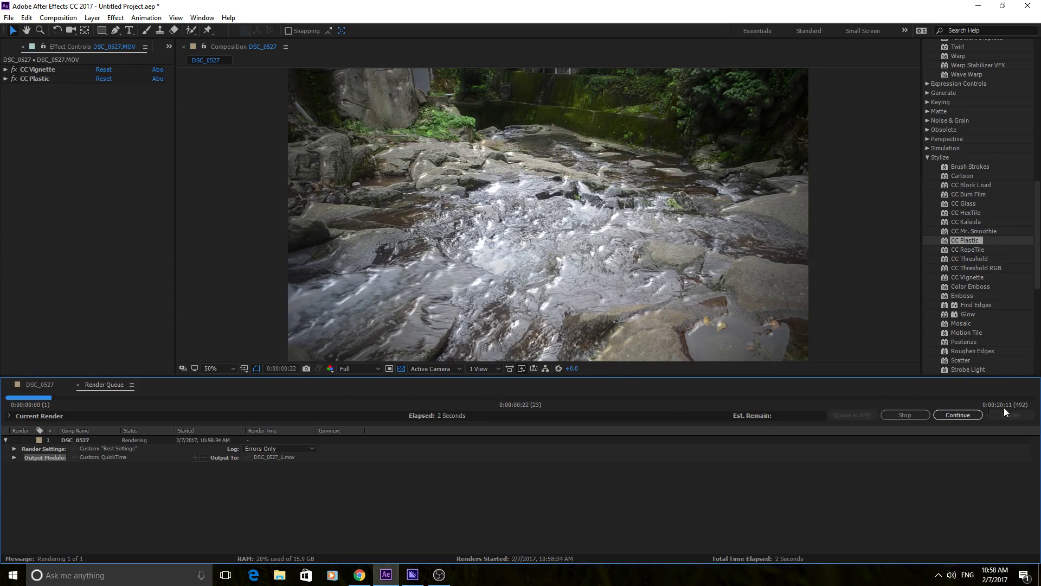
click(905, 417)
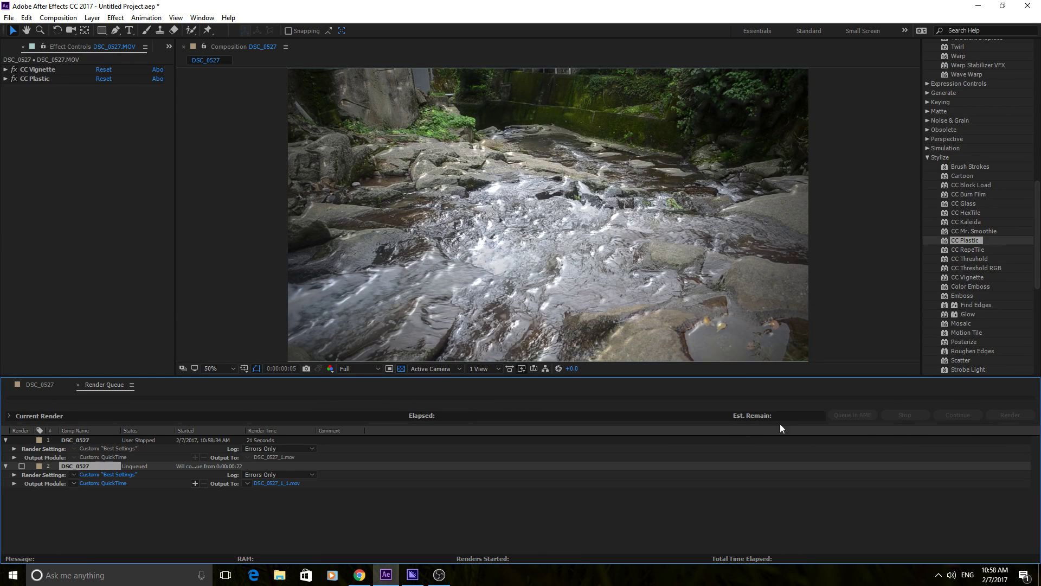
click(36, 385)
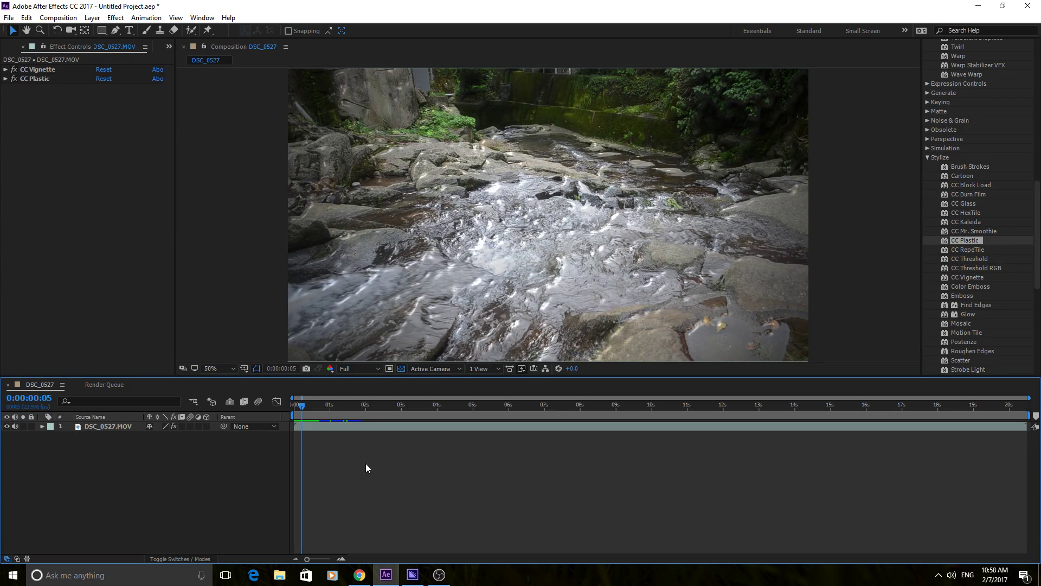
Step: Send DSC_0527 to Media Encoder as H.264 YouTube 1080p HD and arrange the window to show the queue
click(58, 17)
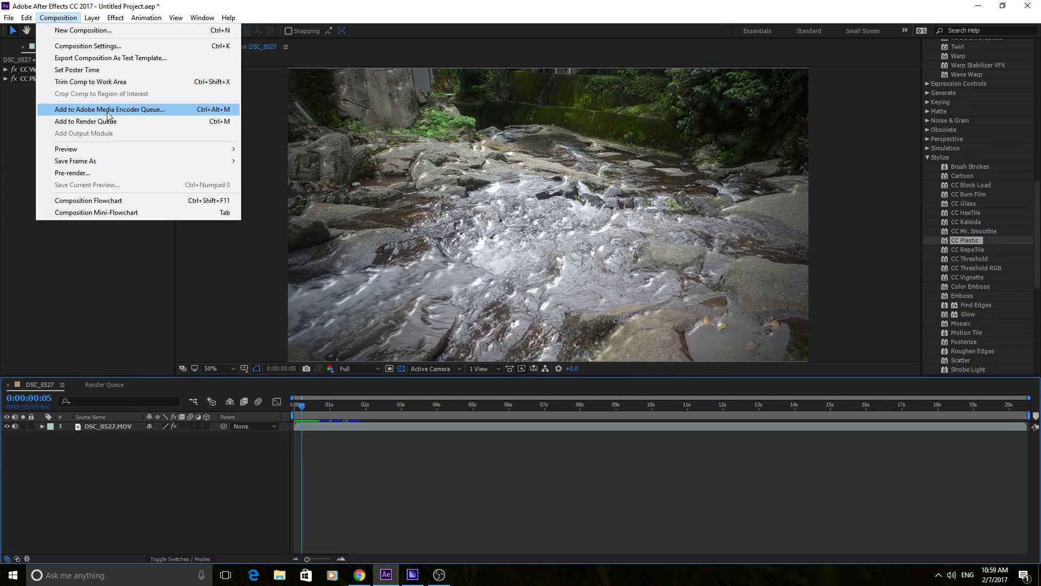
click(152, 111)
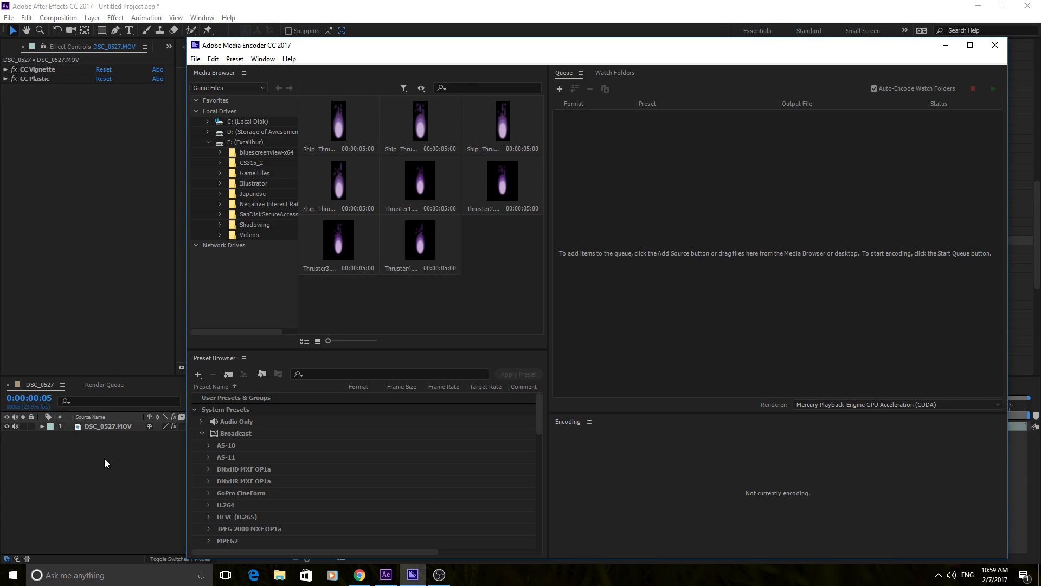
drag(600, 52, 743, 58)
click(170, 476)
click(413, 574)
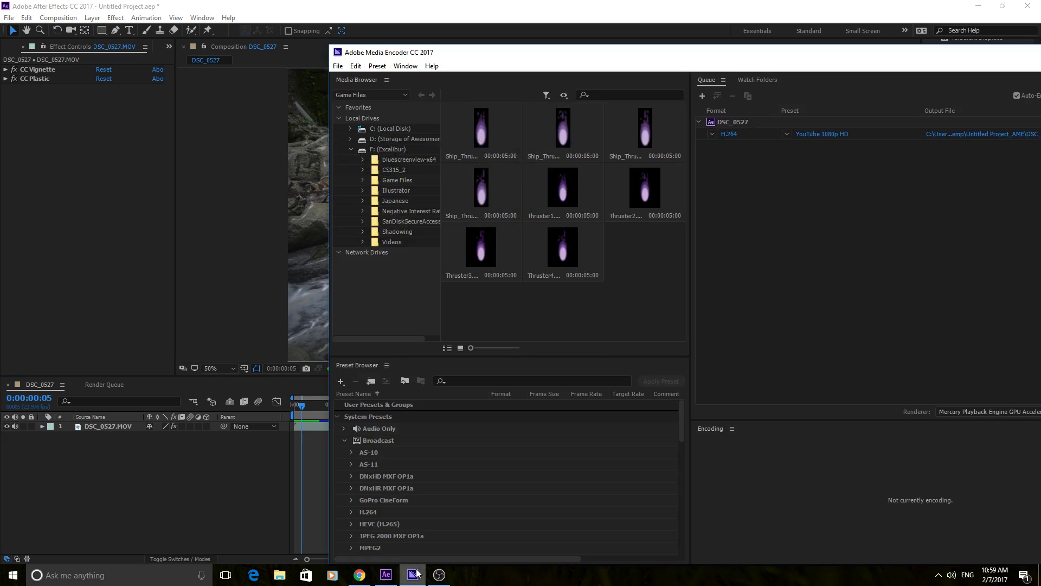
drag(801, 59, 607, 47)
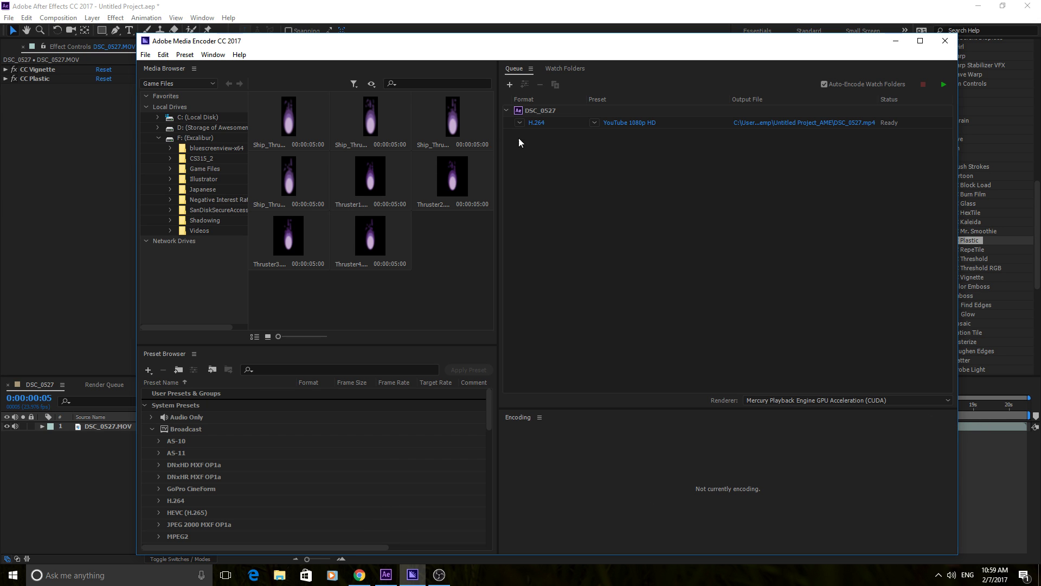
click(597, 123)
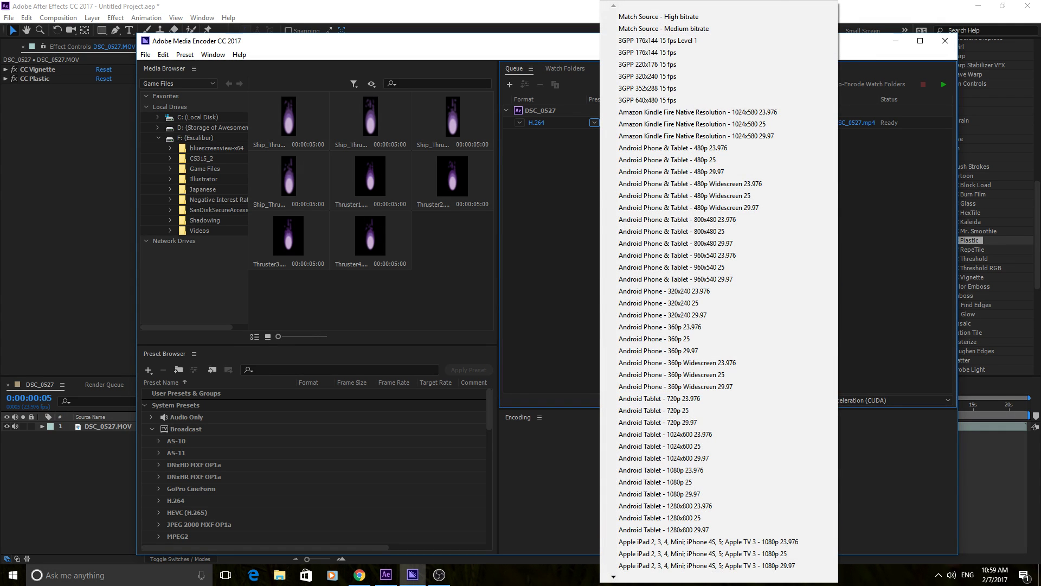
scroll(621, 575, down, 7)
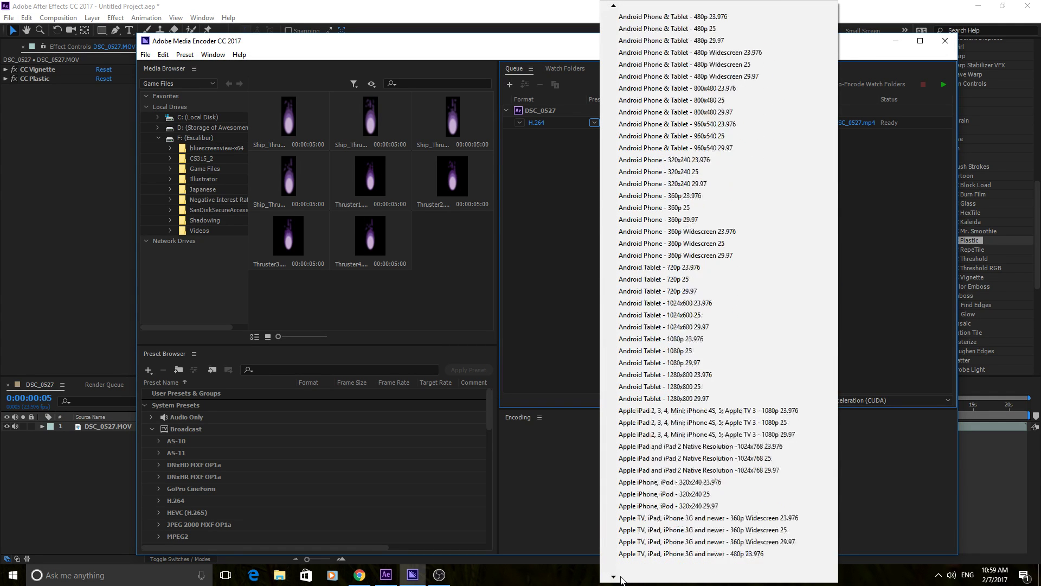
scroll(622, 575, down, 13)
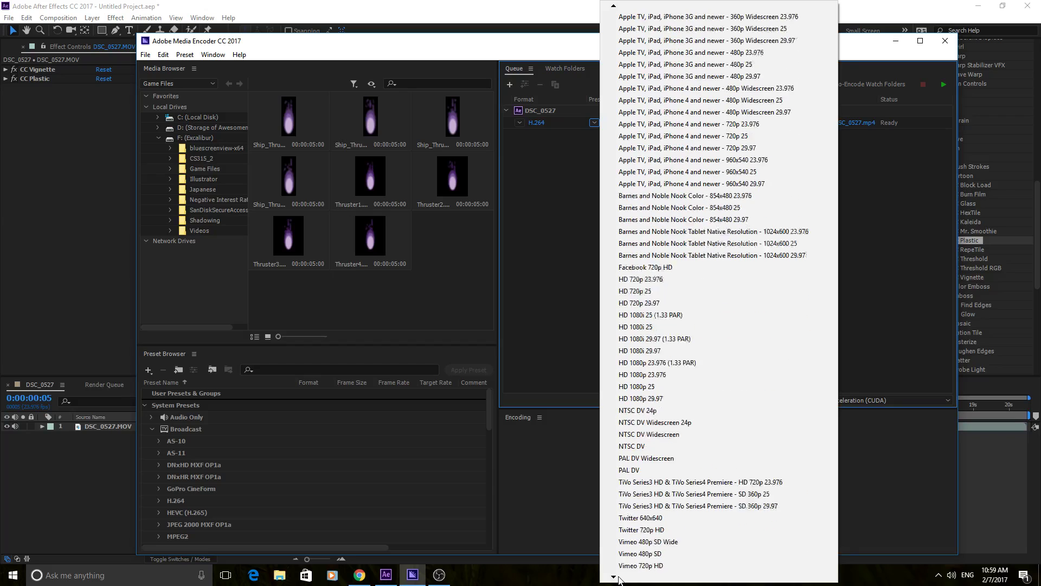
scroll(613, 11, up, 2)
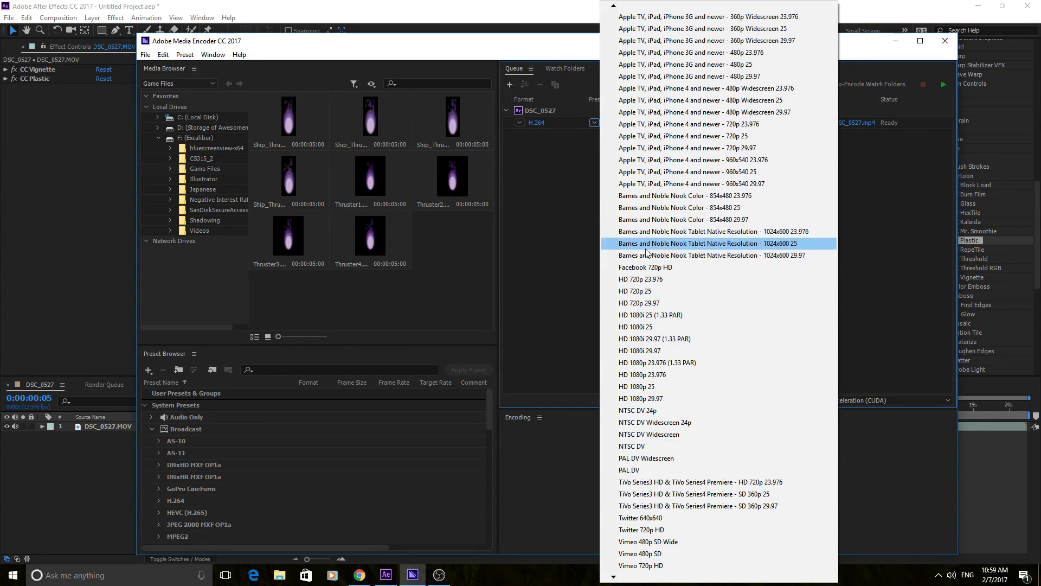
scroll(618, 576, down, 2)
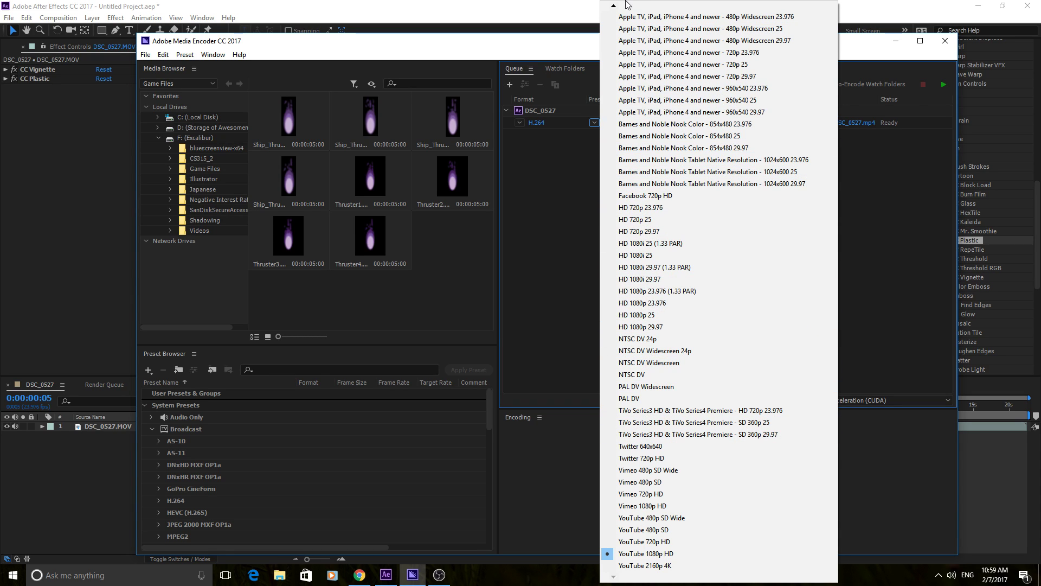
mouse_move(613, 6)
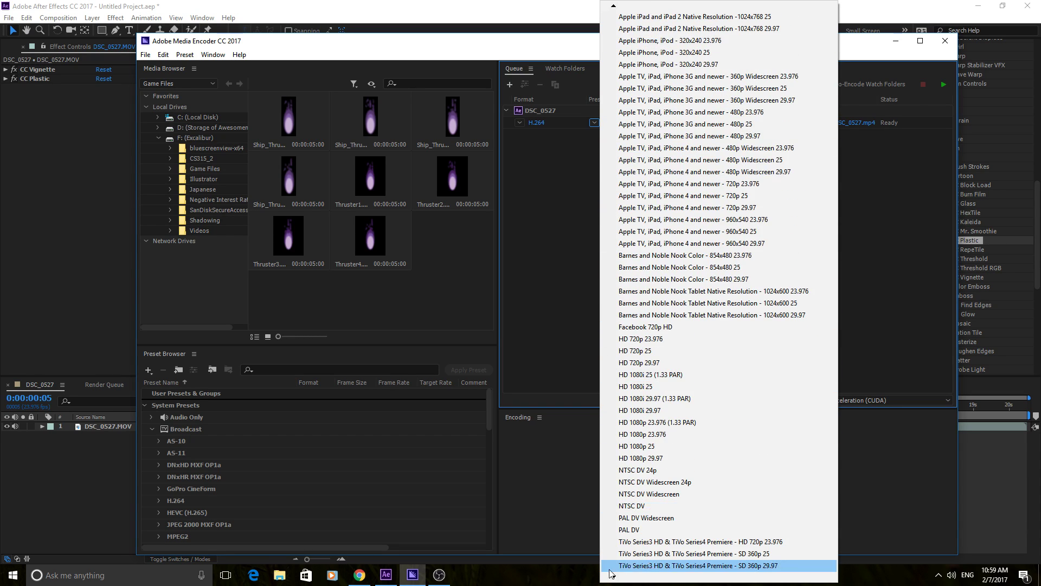
mouse_move(612, 577)
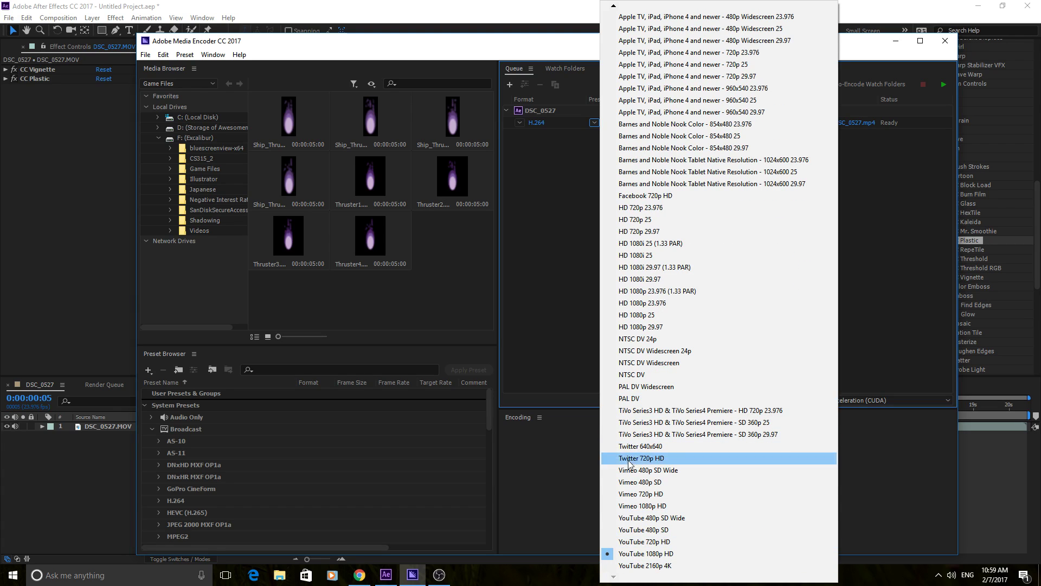
click(655, 553)
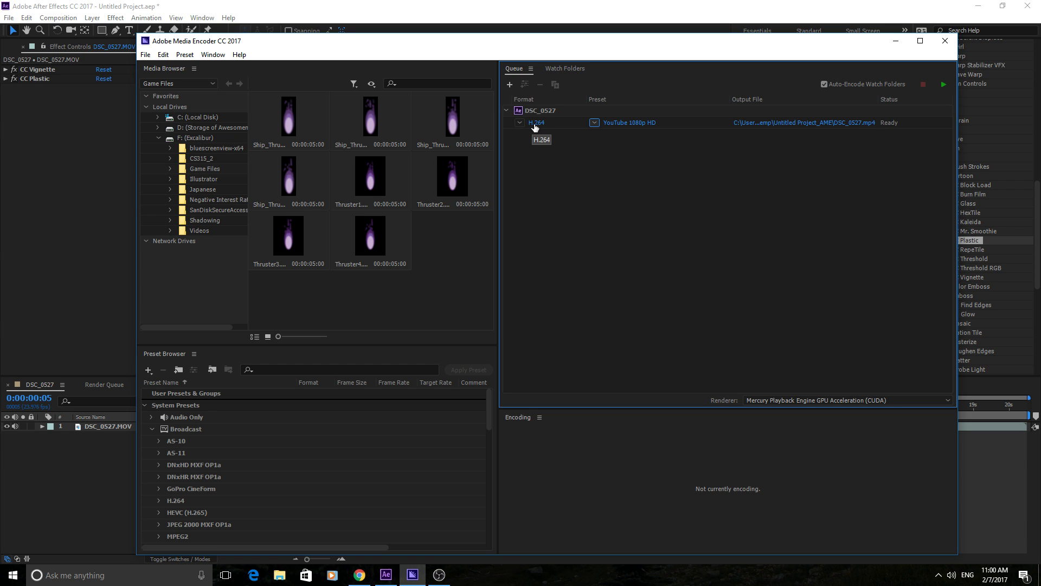
click(534, 125)
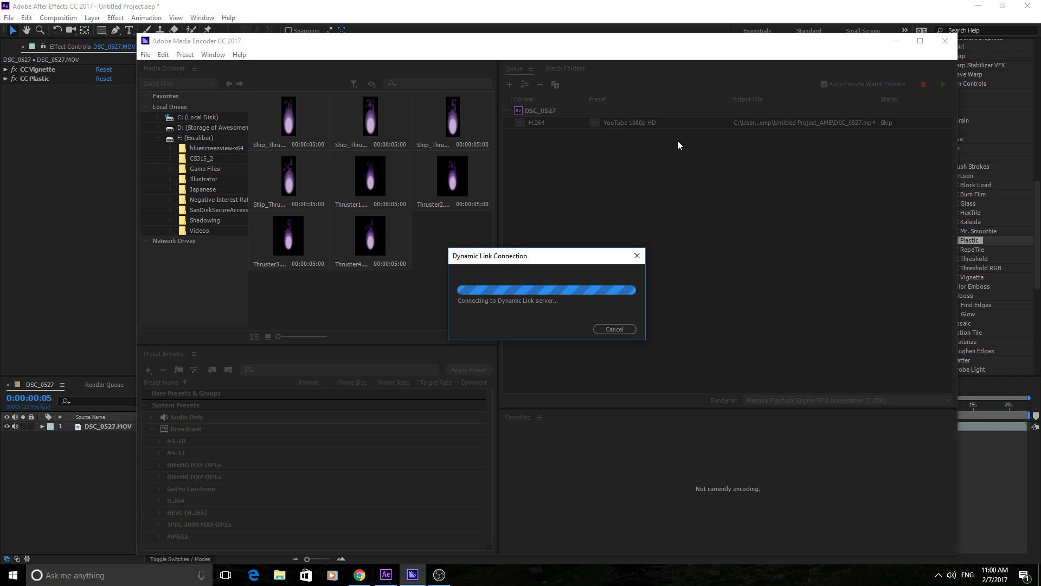
click(618, 328)
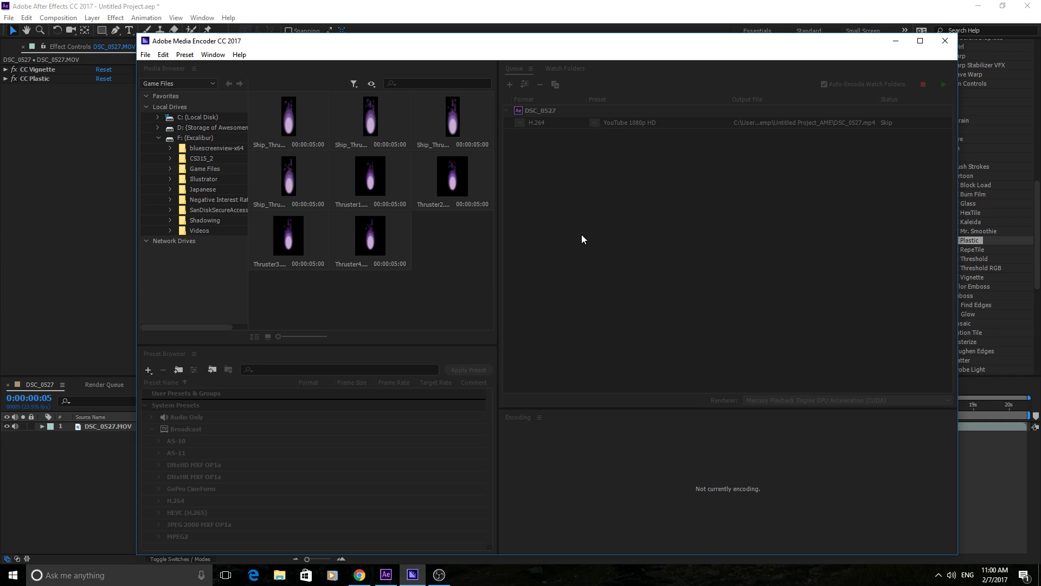
click(541, 123)
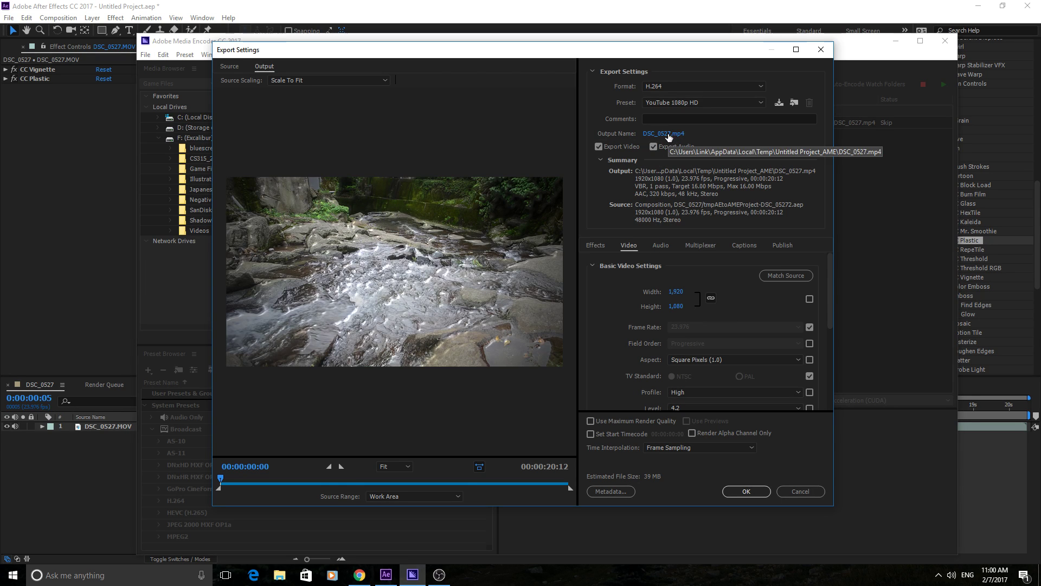
click(670, 86)
click(623, 88)
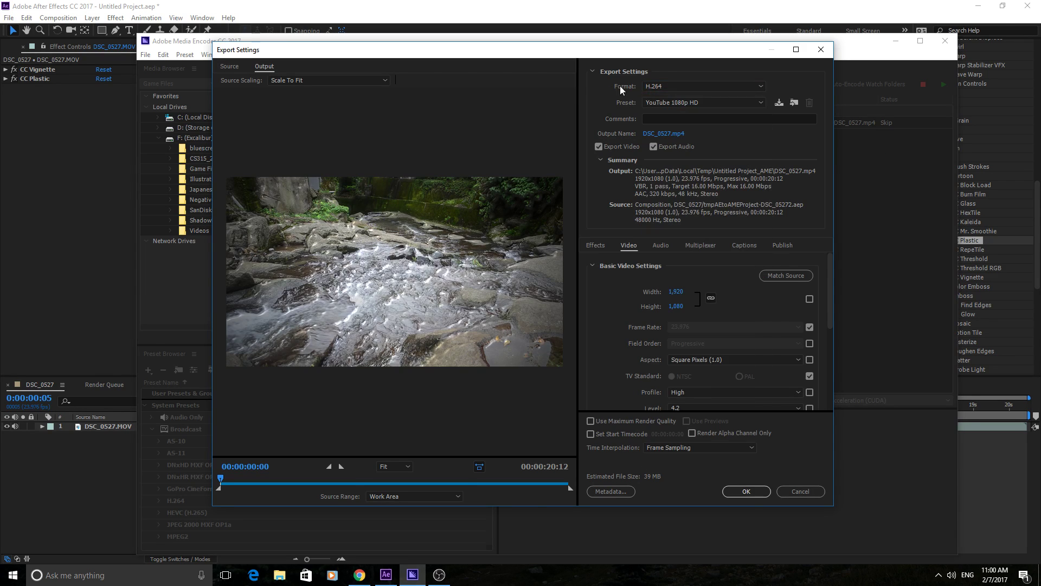
click(688, 103)
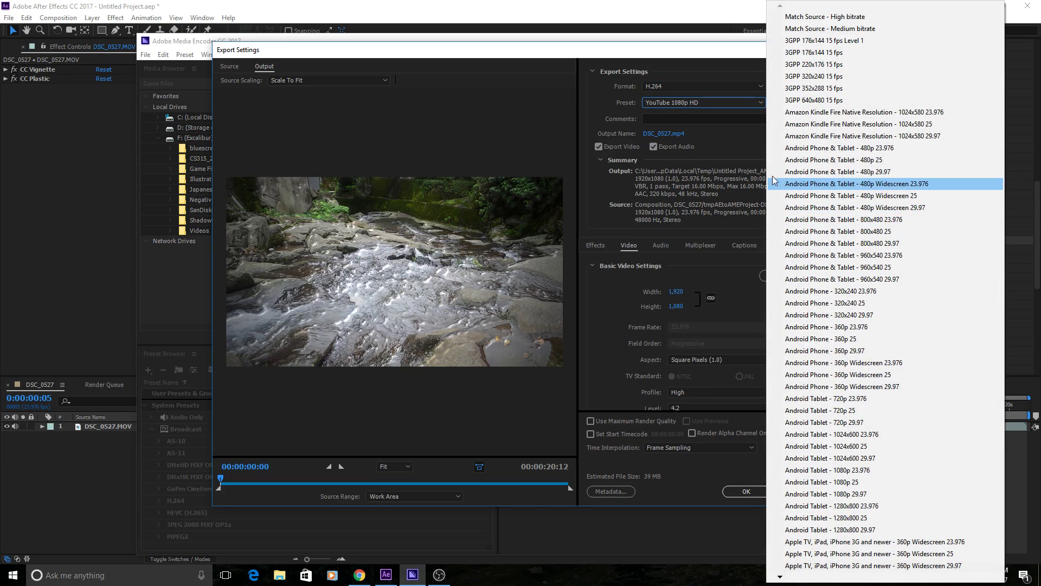
click(743, 177)
scroll(711, 382, down, 5)
scroll(711, 382, up, 5)
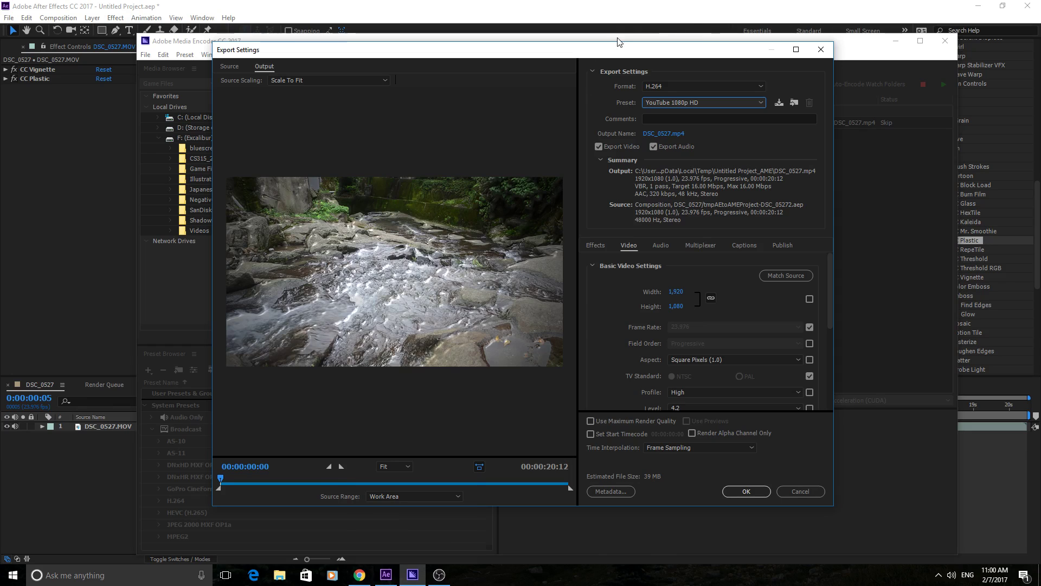
drag(620, 52, 569, 98)
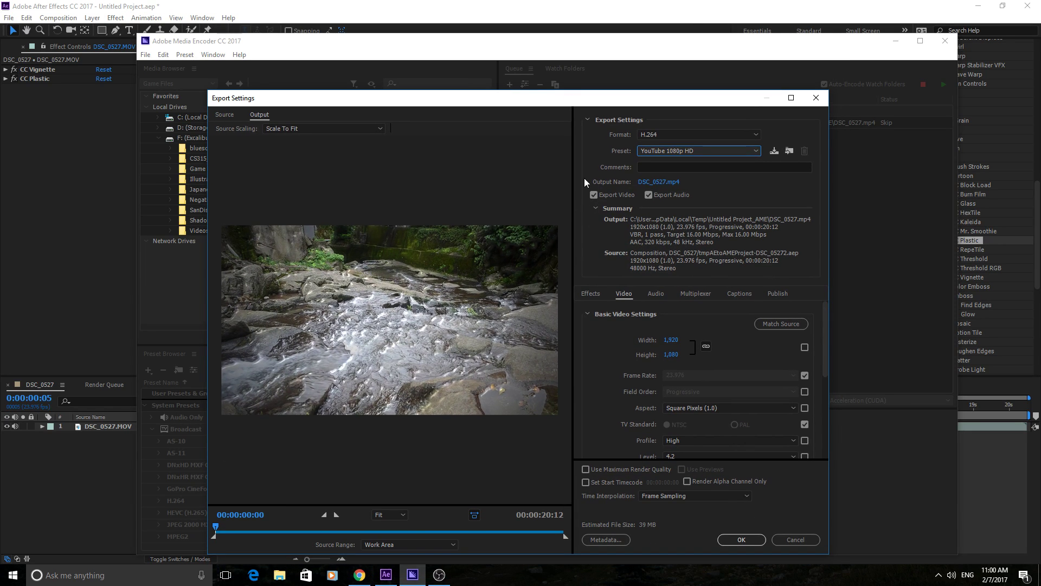
click(796, 540)
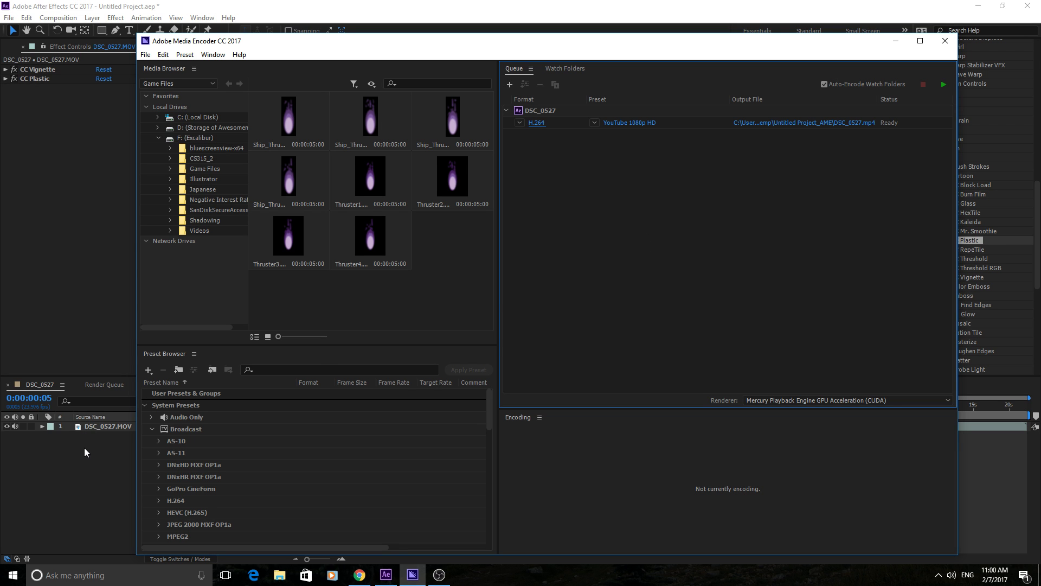
click(70, 445)
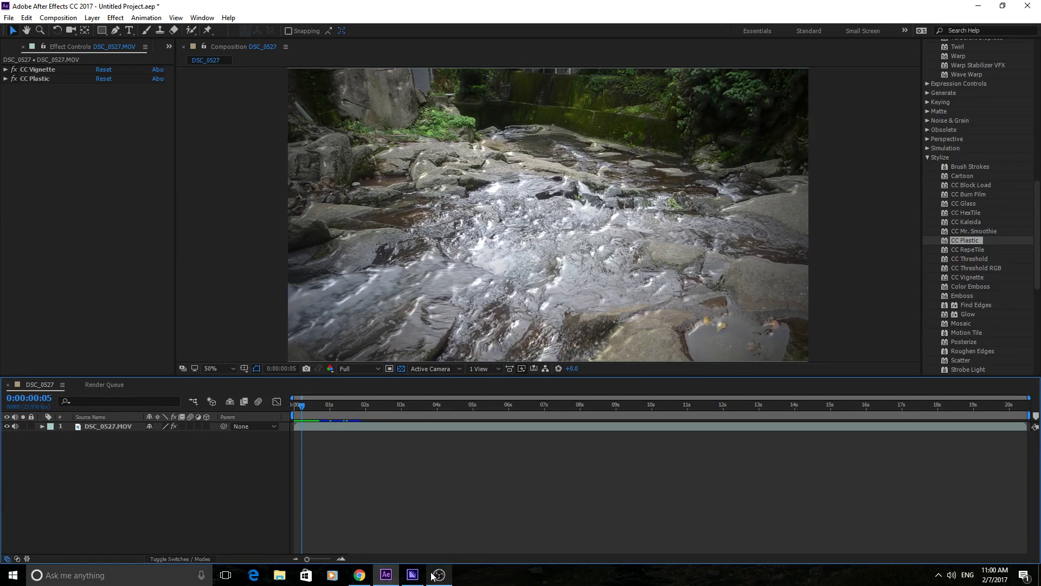
click(413, 575)
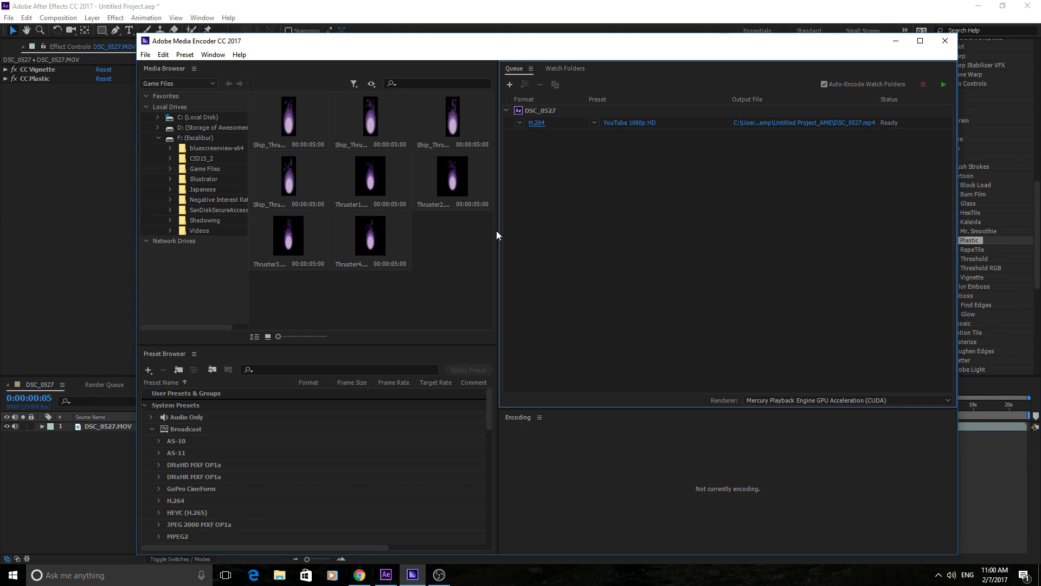